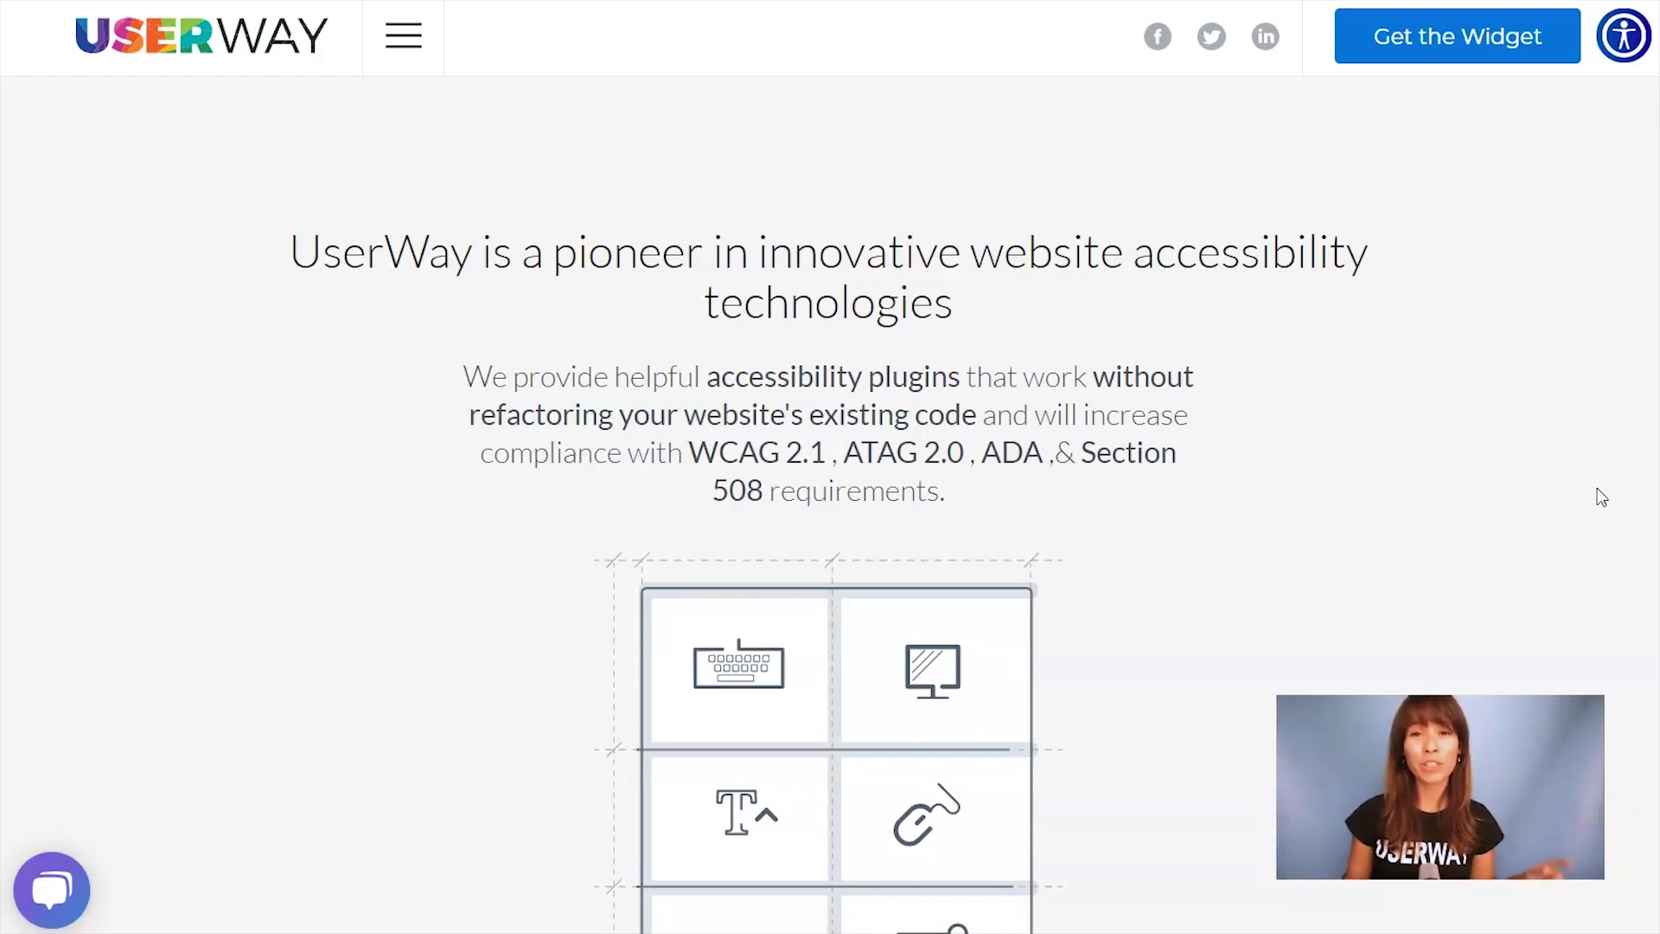
- Accept the UserWay EULA and complete the name and email steps to reach icon type
{"action": "left_click", "coordinate": [1459, 39]}
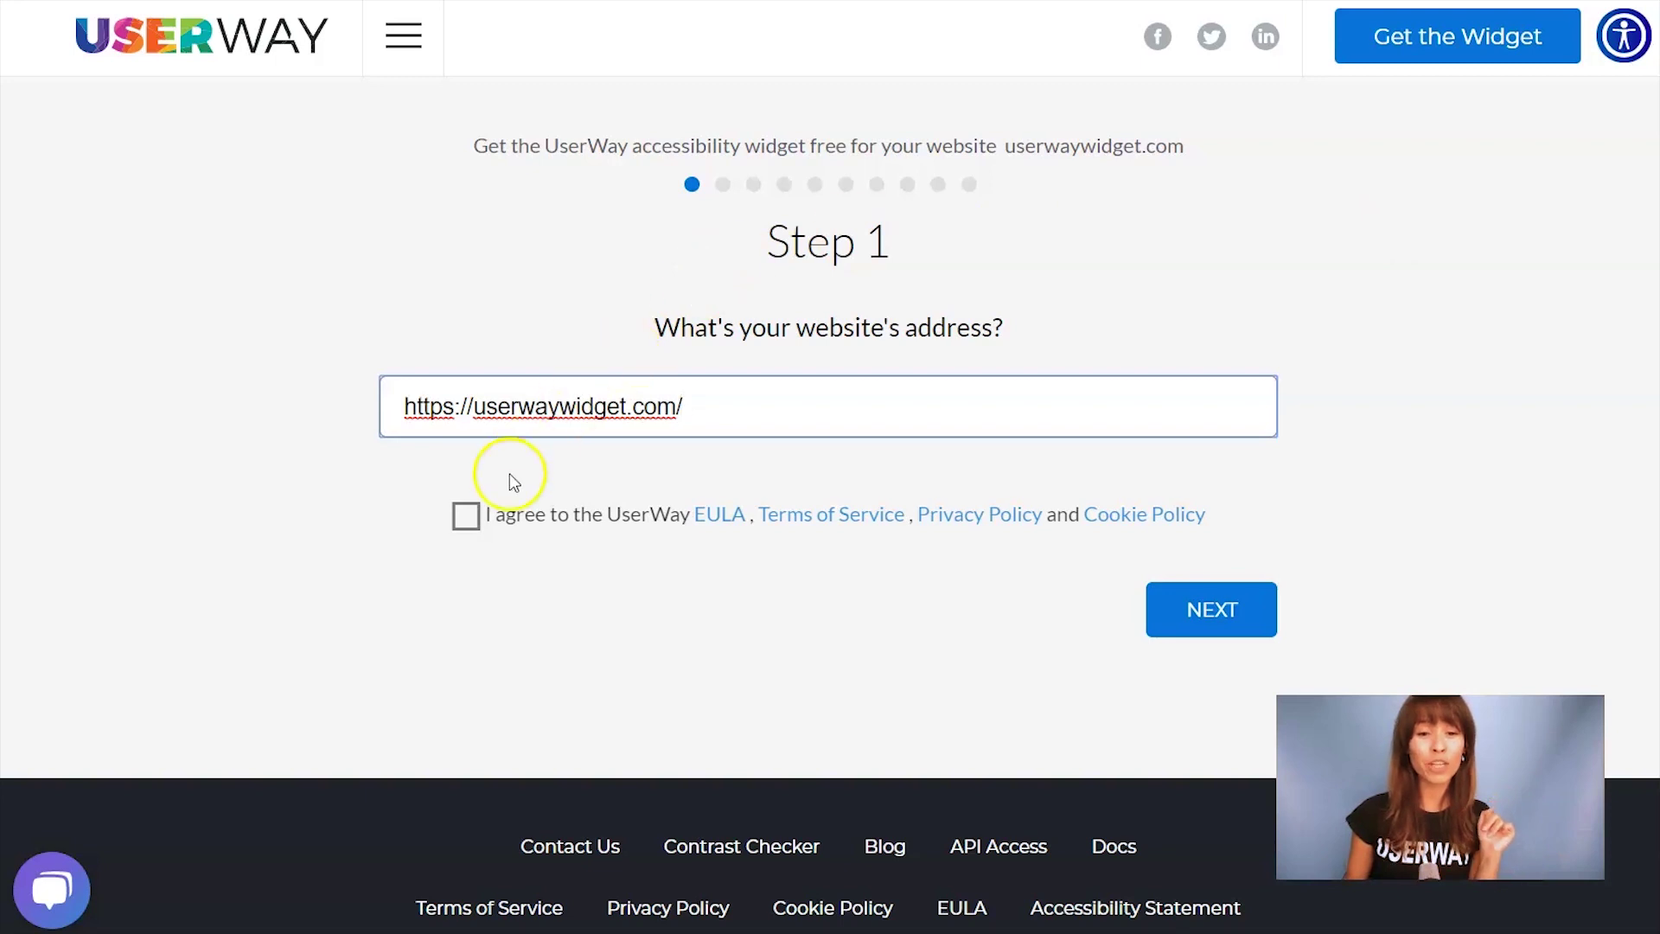
{"action": "left_click", "coordinate": [468, 517]}
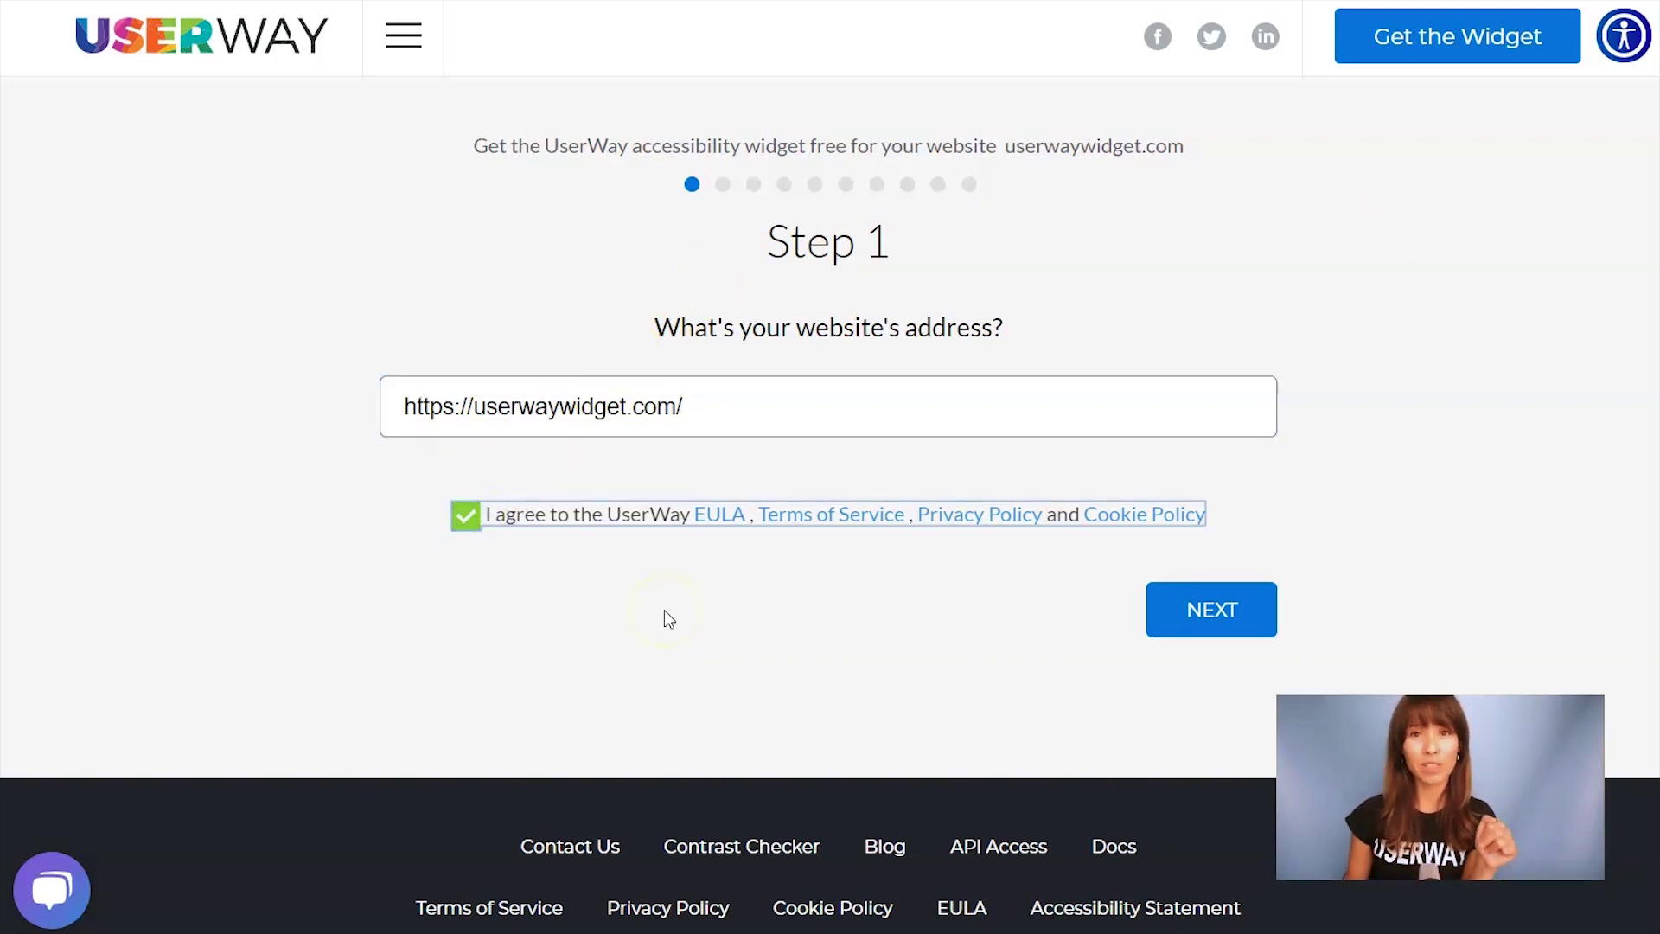
{"action": "left_click", "coordinate": [1174, 610]}
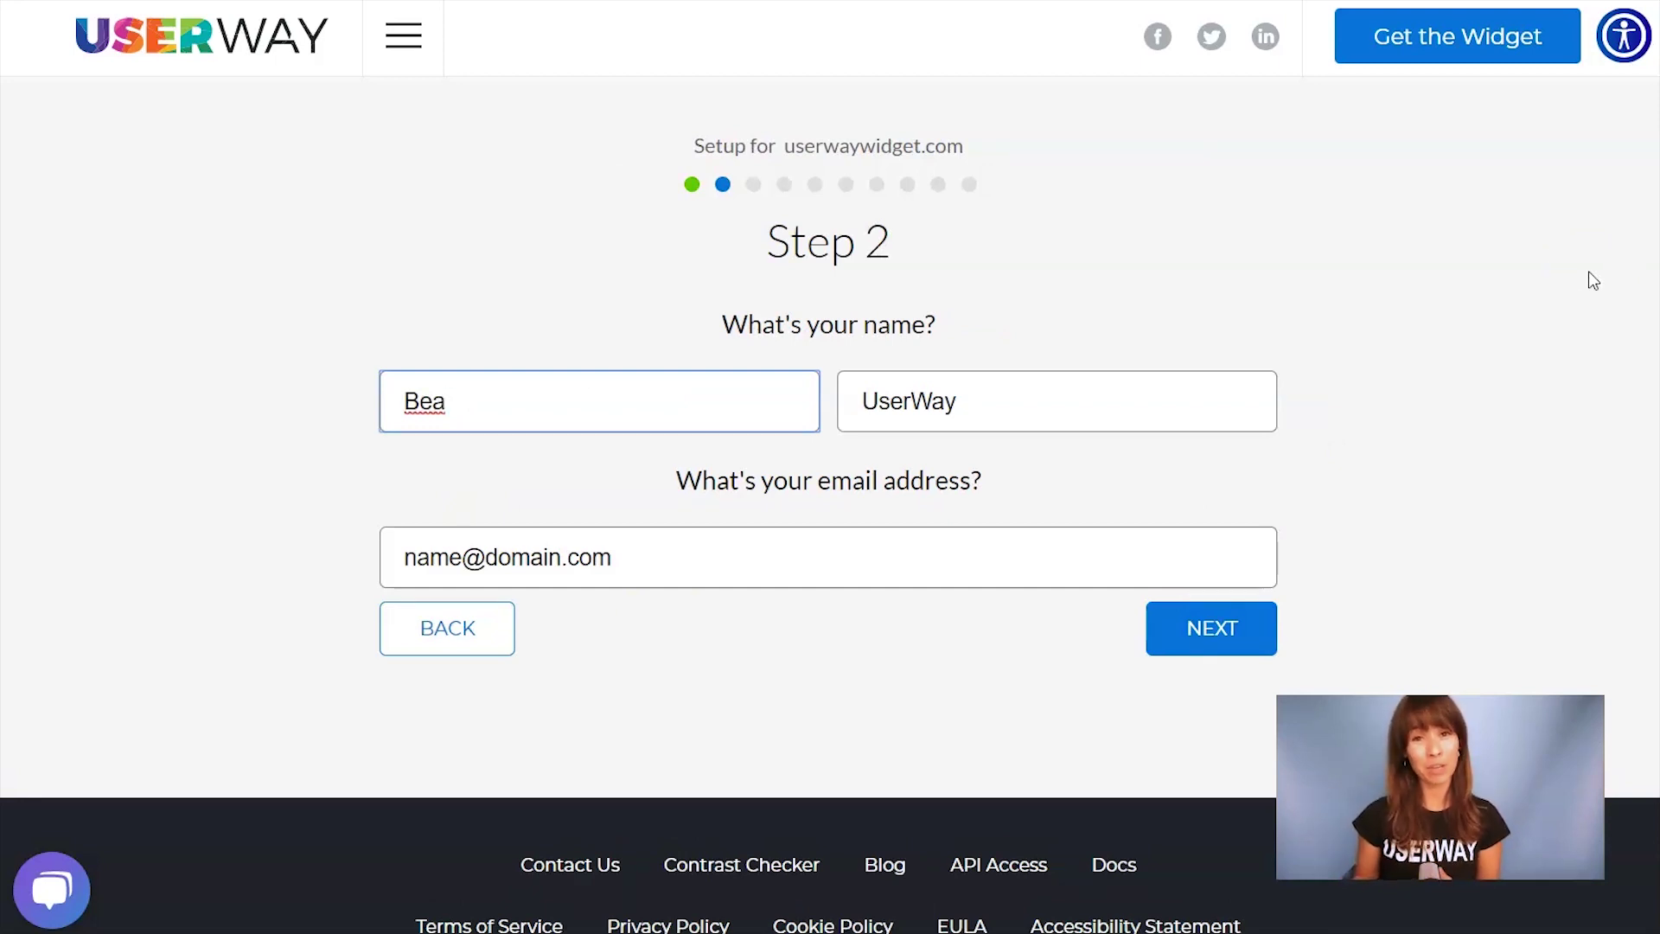
{"action": "left_click", "coordinate": [1207, 636]}
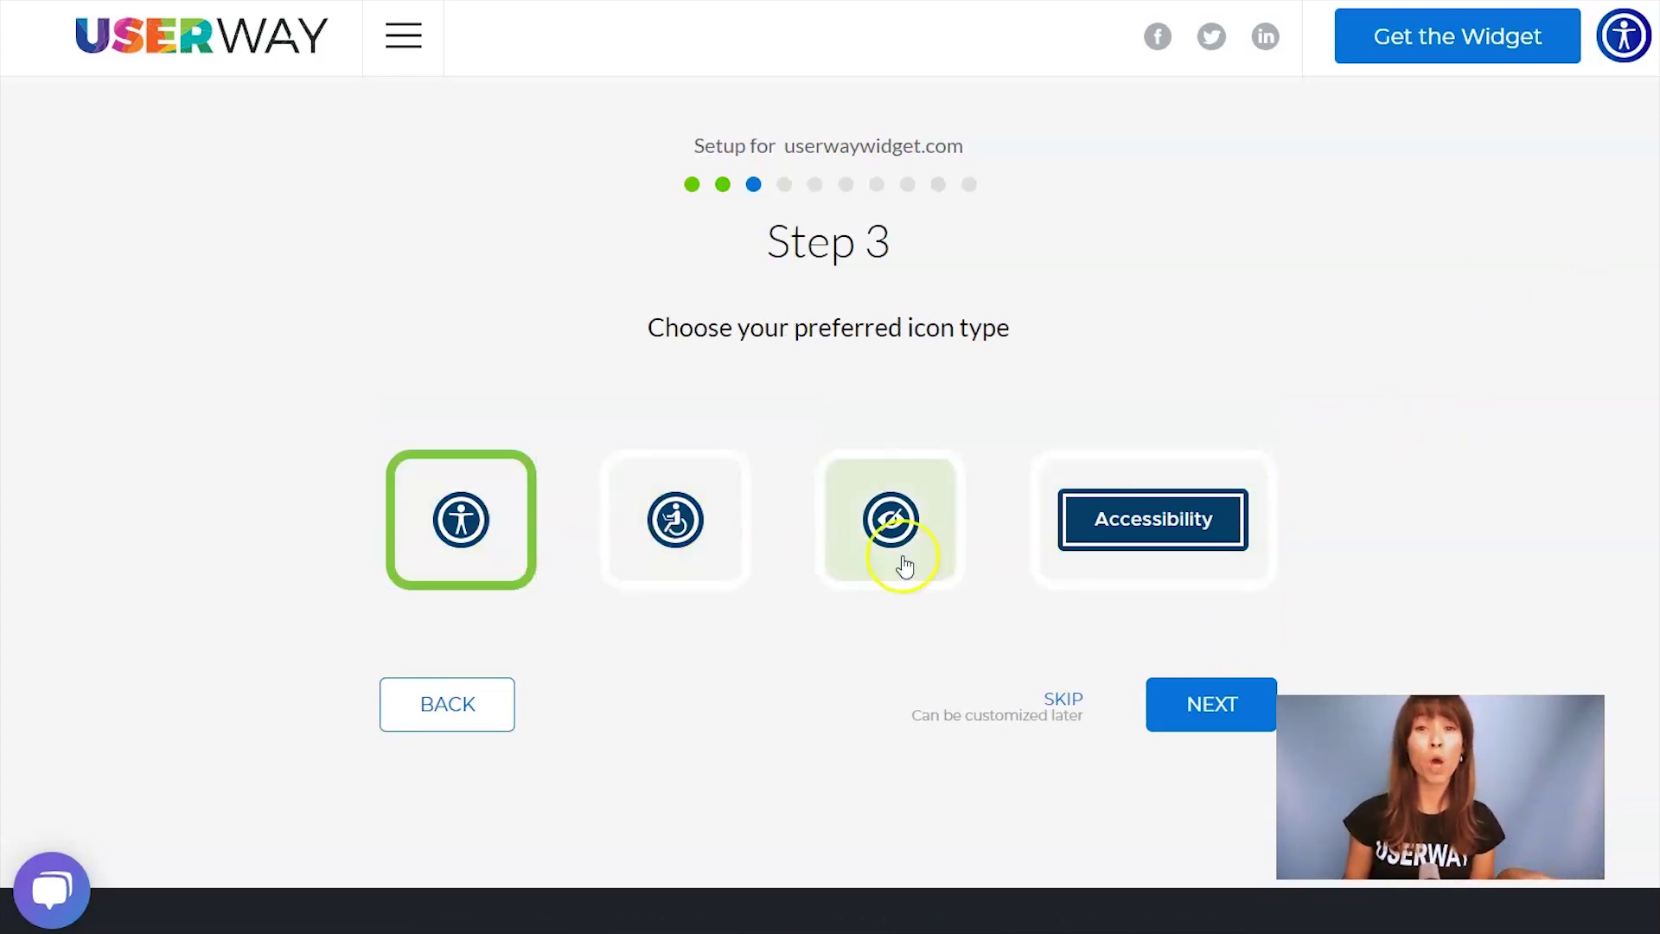
- Keep the default icon, large button size and colour #053f67 through Steps 3–5
{"action": "left_click", "coordinate": [1187, 714]}
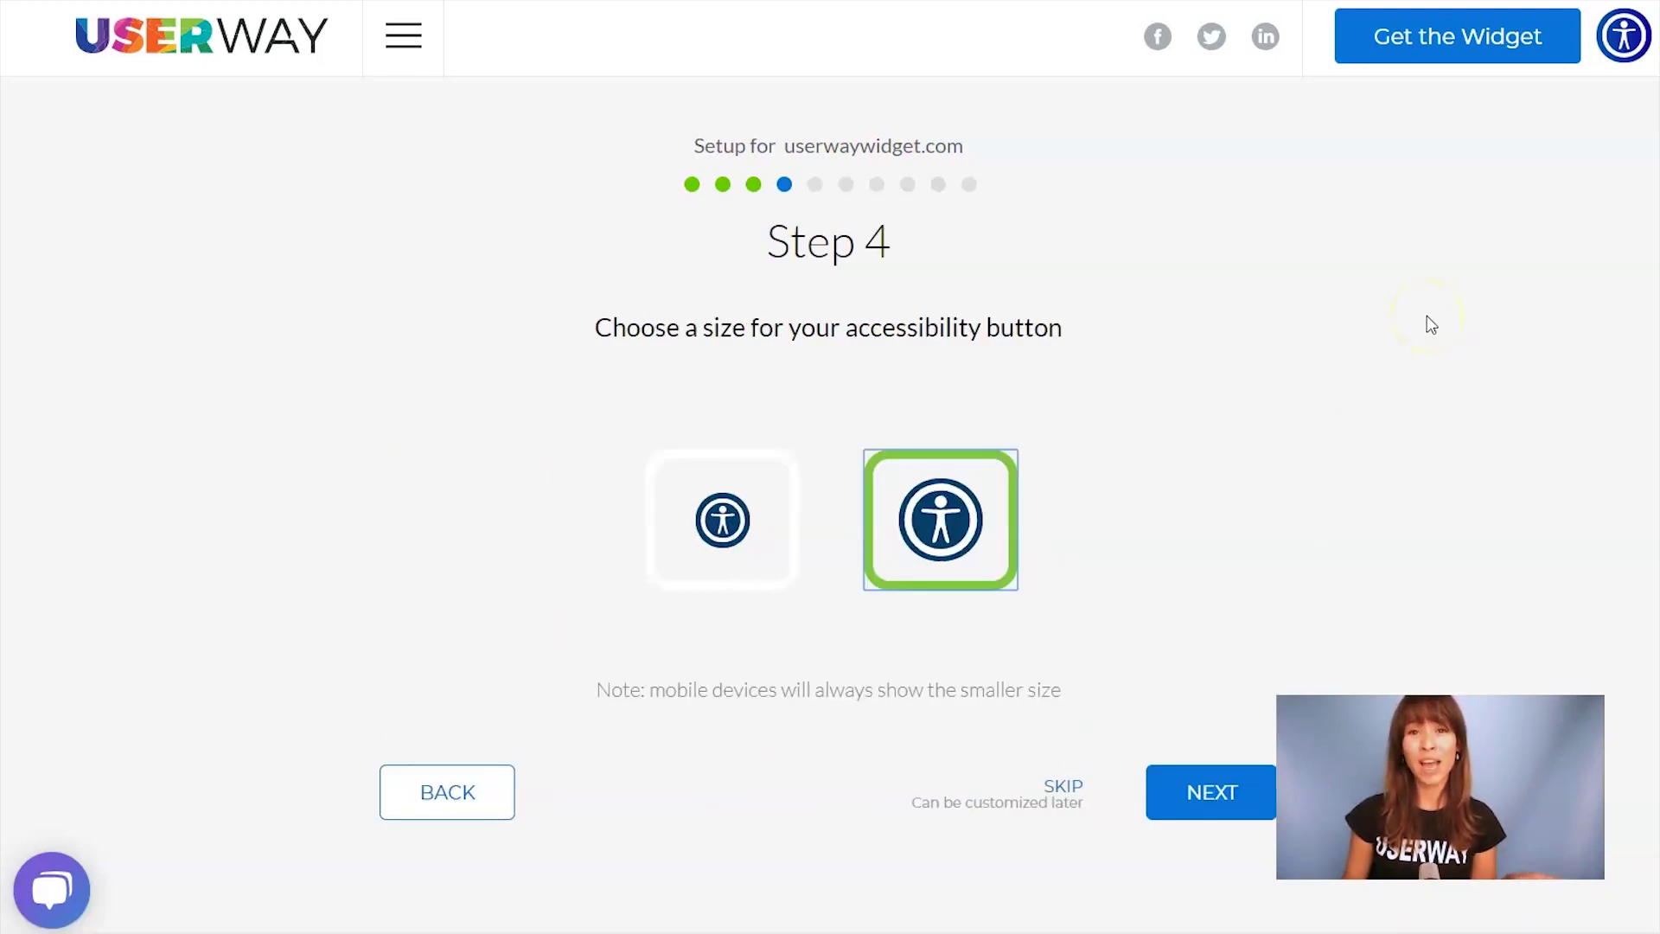
{"action": "scroll", "coordinate": [1431, 324], "scroll_direction": "down", "scroll_amount": 1}
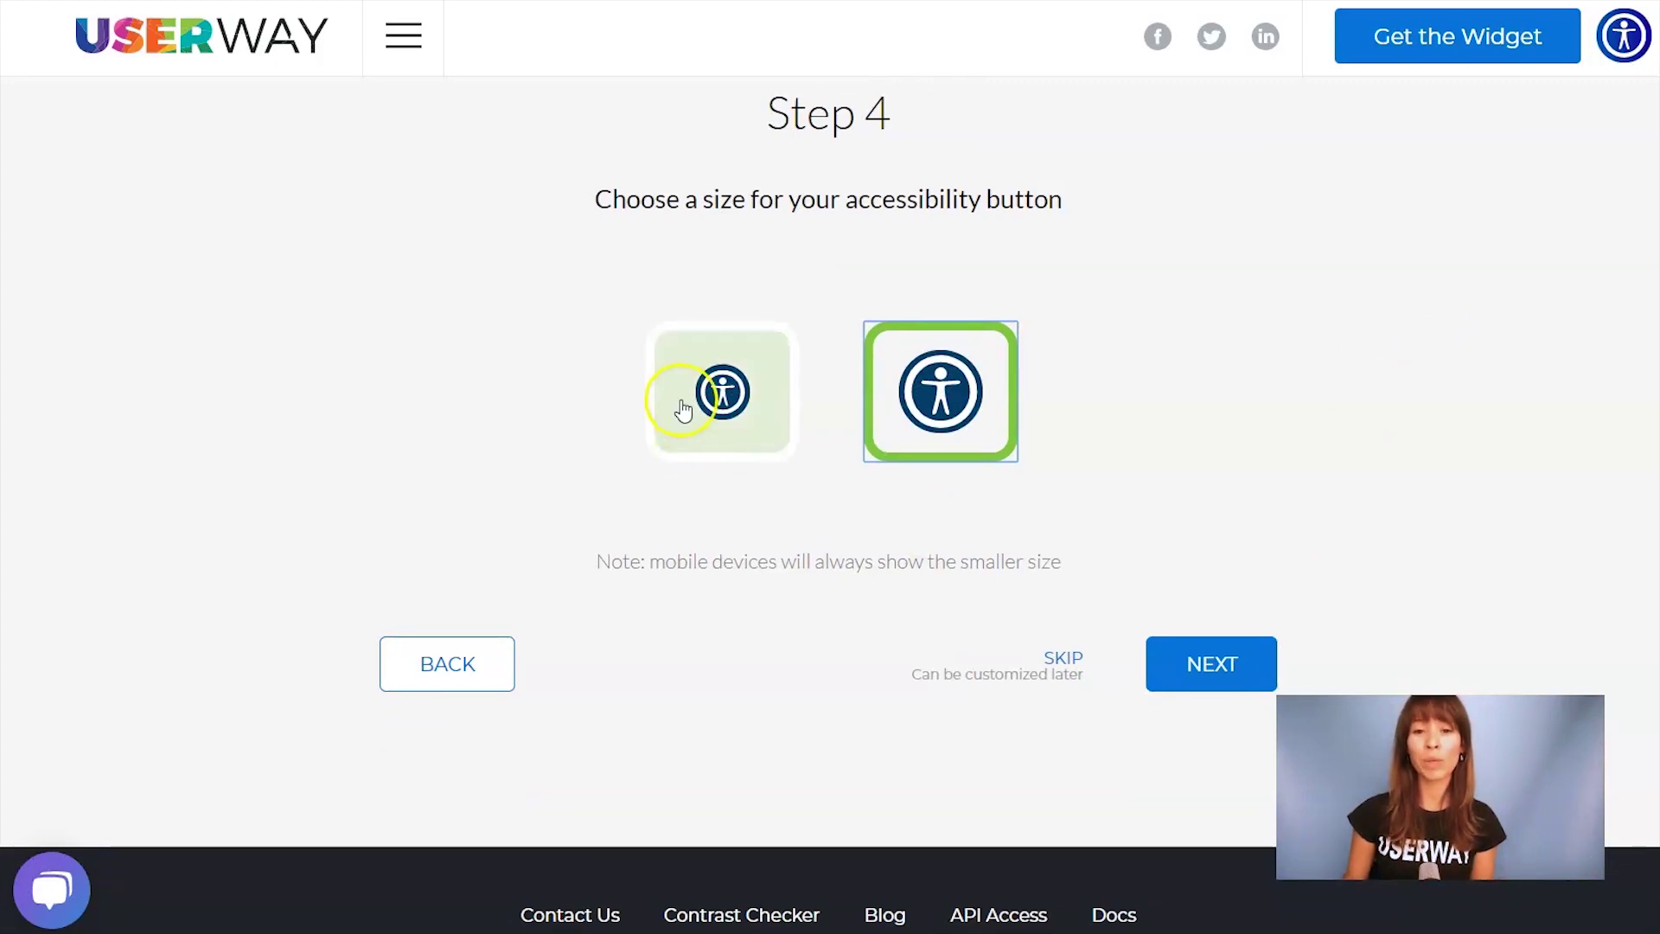
{"action": "left_click", "coordinate": [1203, 665]}
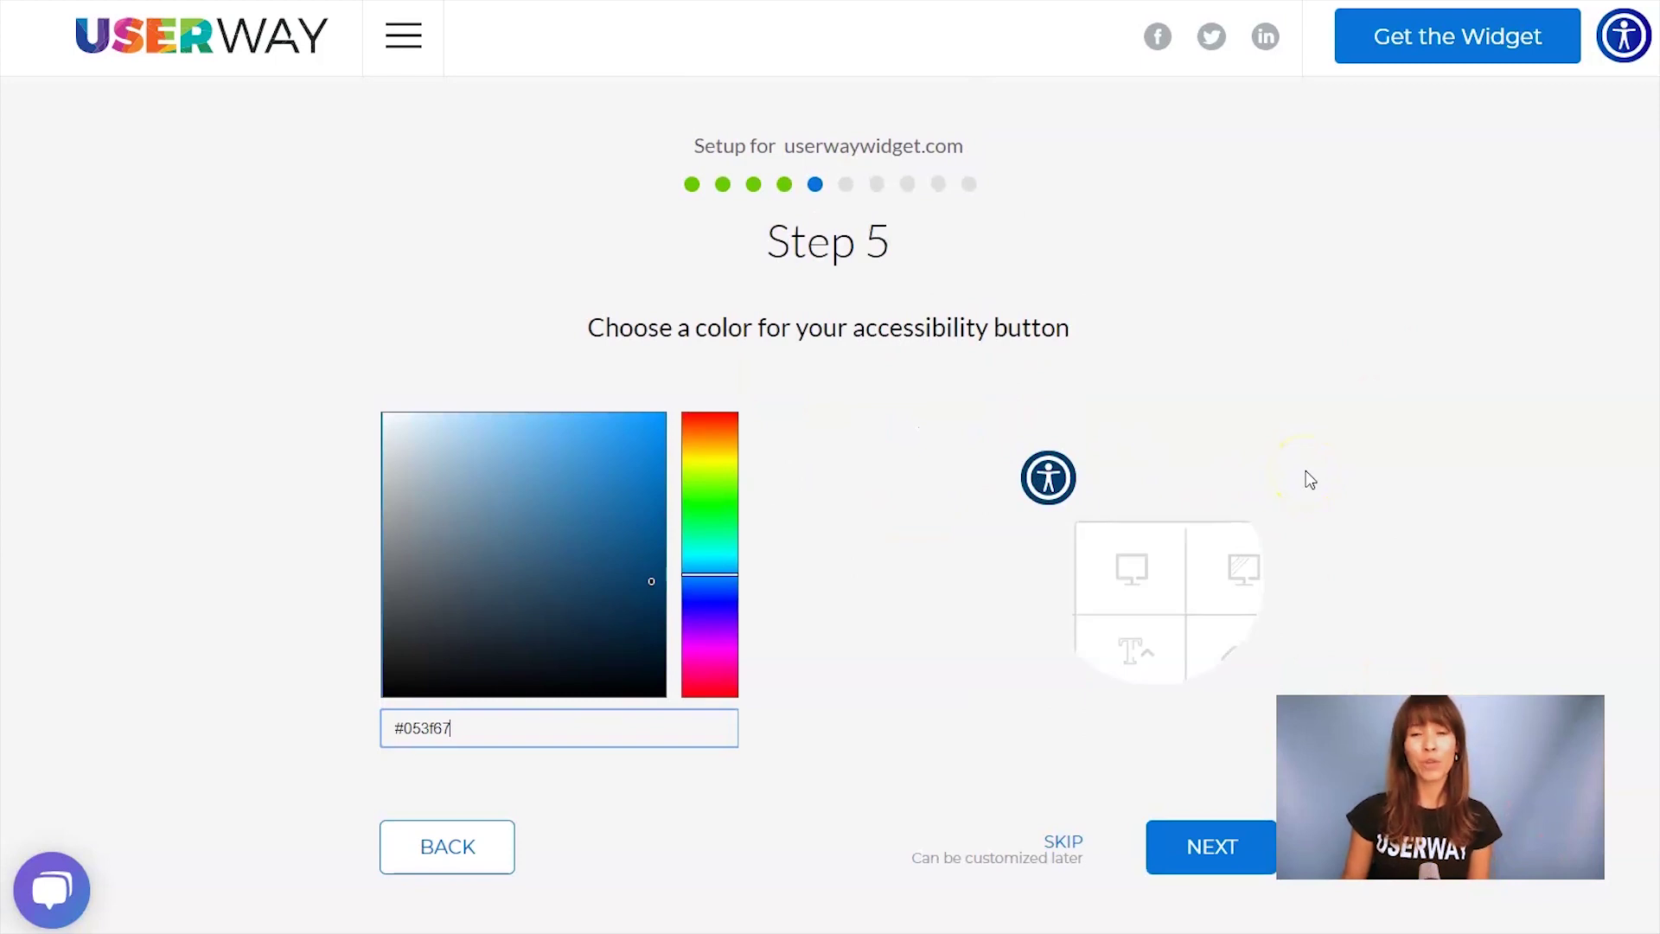
{"action": "left_click", "coordinate": [1289, 479]}
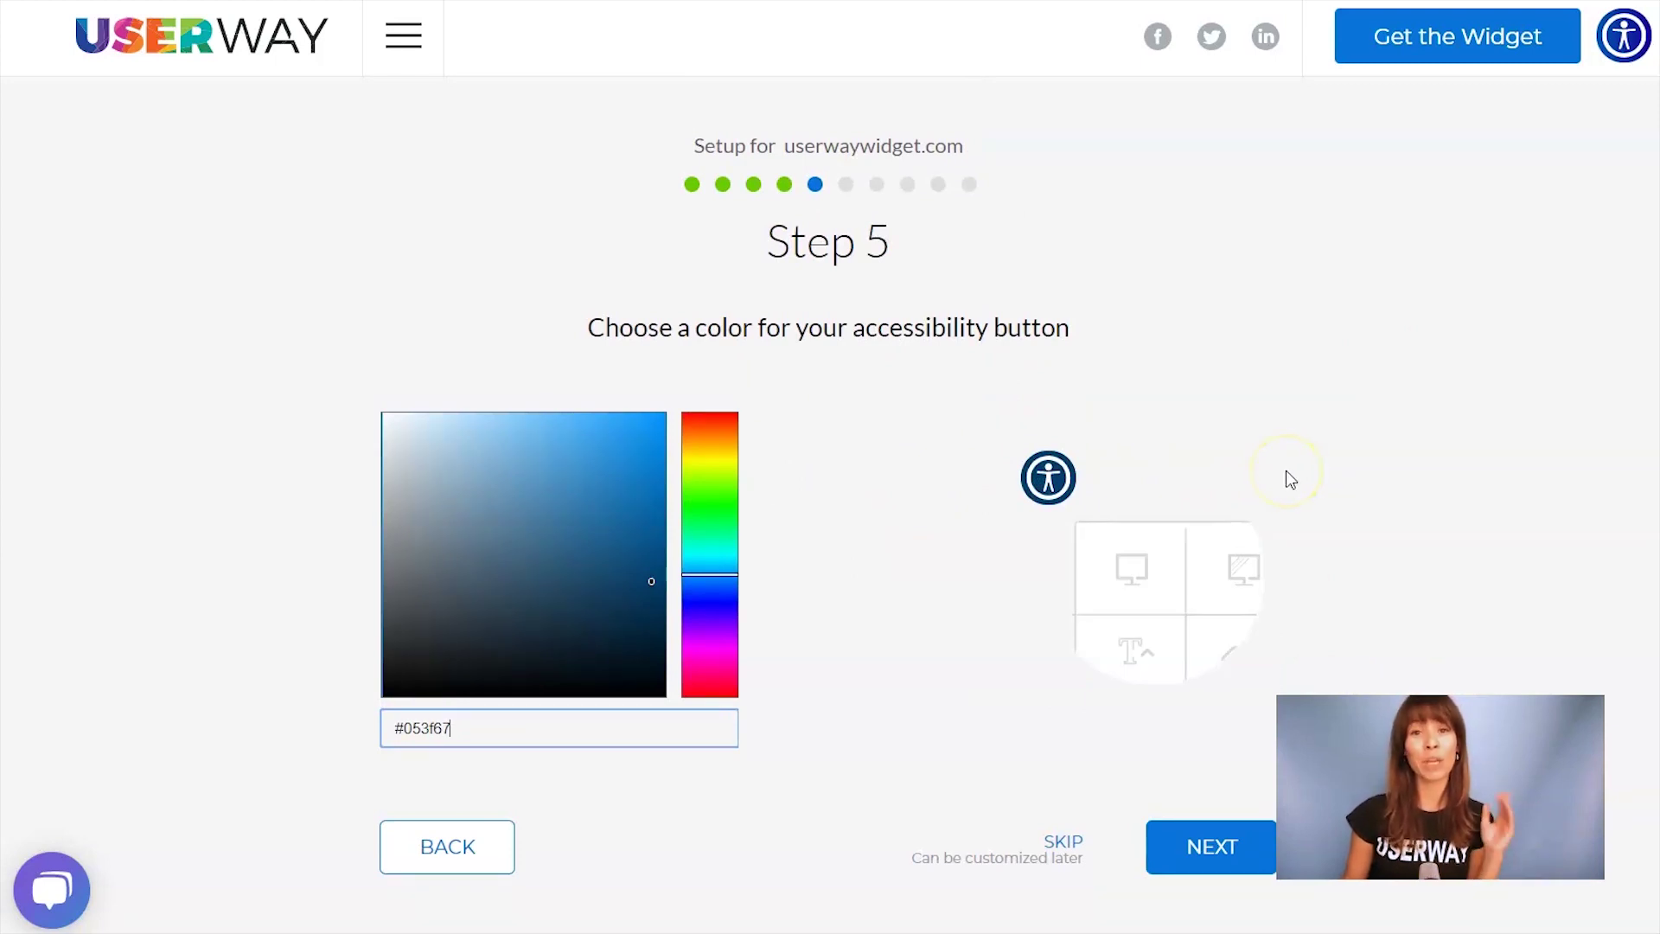
{"action": "left_click", "coordinate": [1193, 851]}
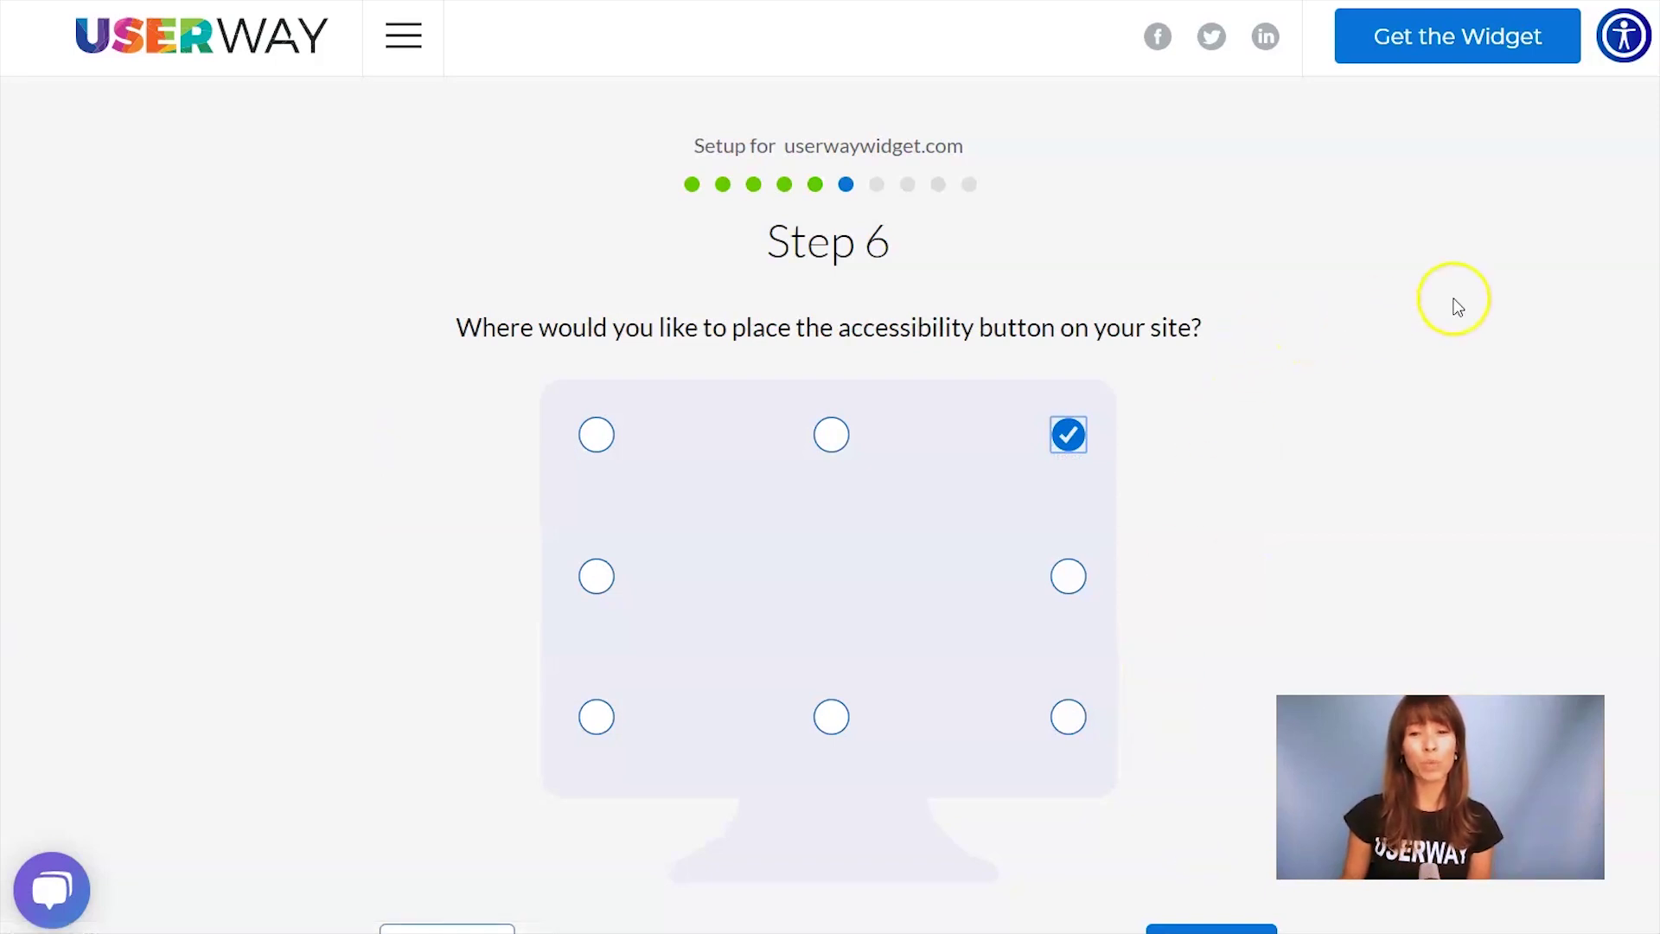
{"action": "scroll", "coordinate": [1456, 307], "scroll_direction": "down", "scroll_amount": 2}
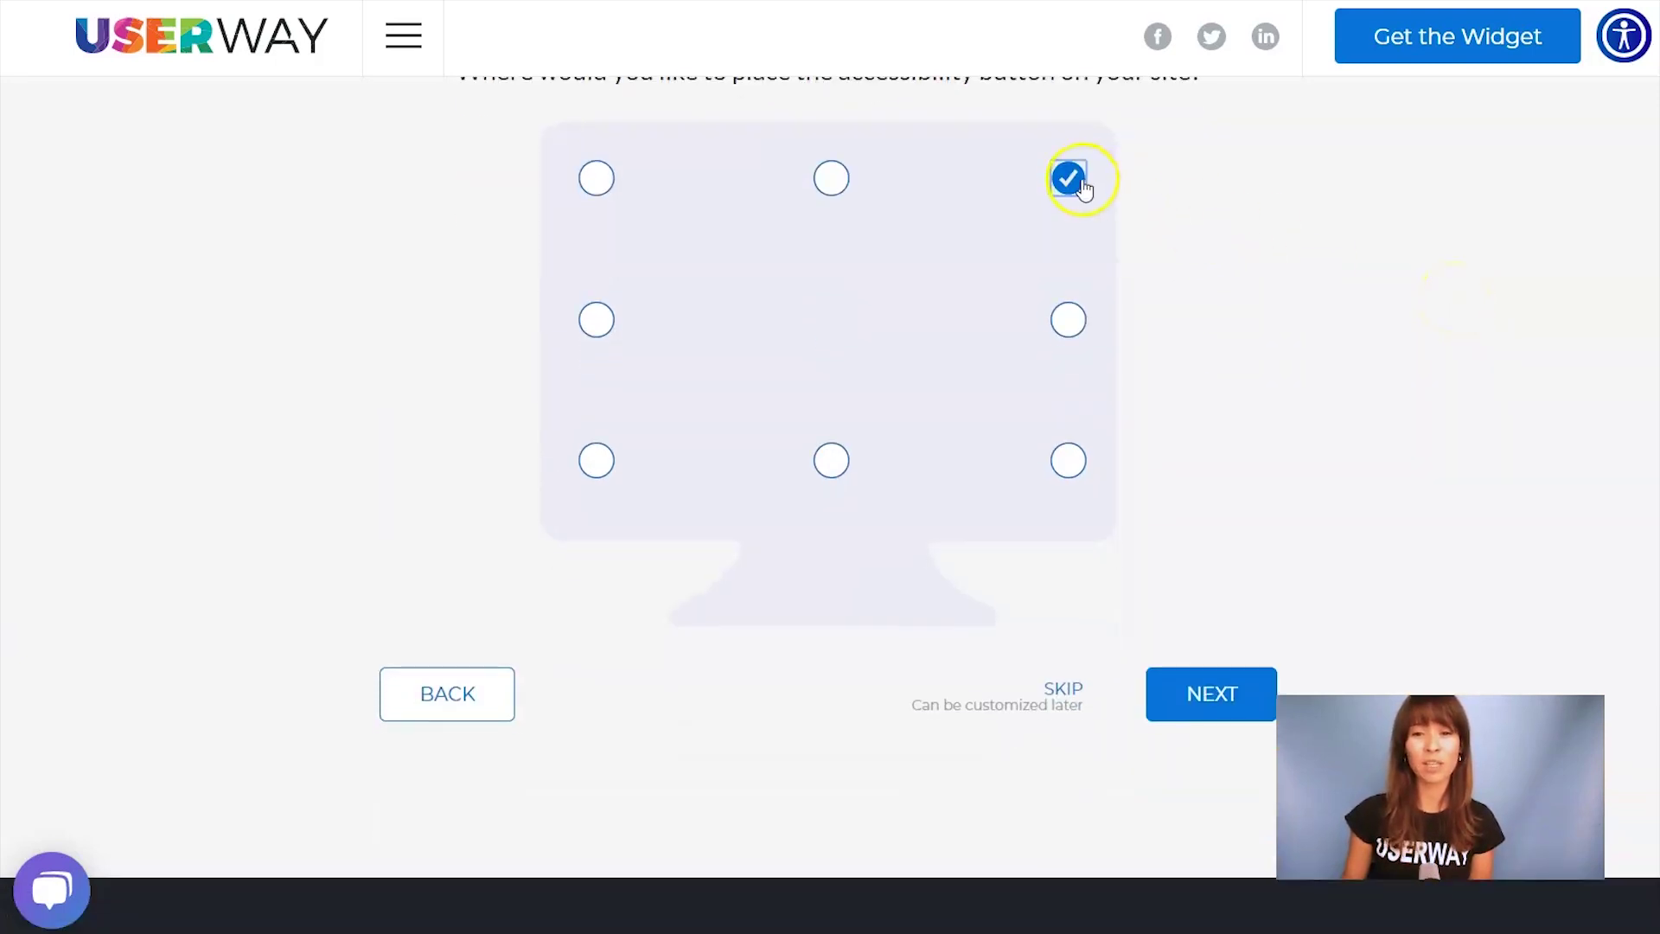
- Set button placement to top right and continue to the widget language step
{"action": "left_click", "coordinate": [1067, 319]}
{"action": "left_click", "coordinate": [1064, 176]}
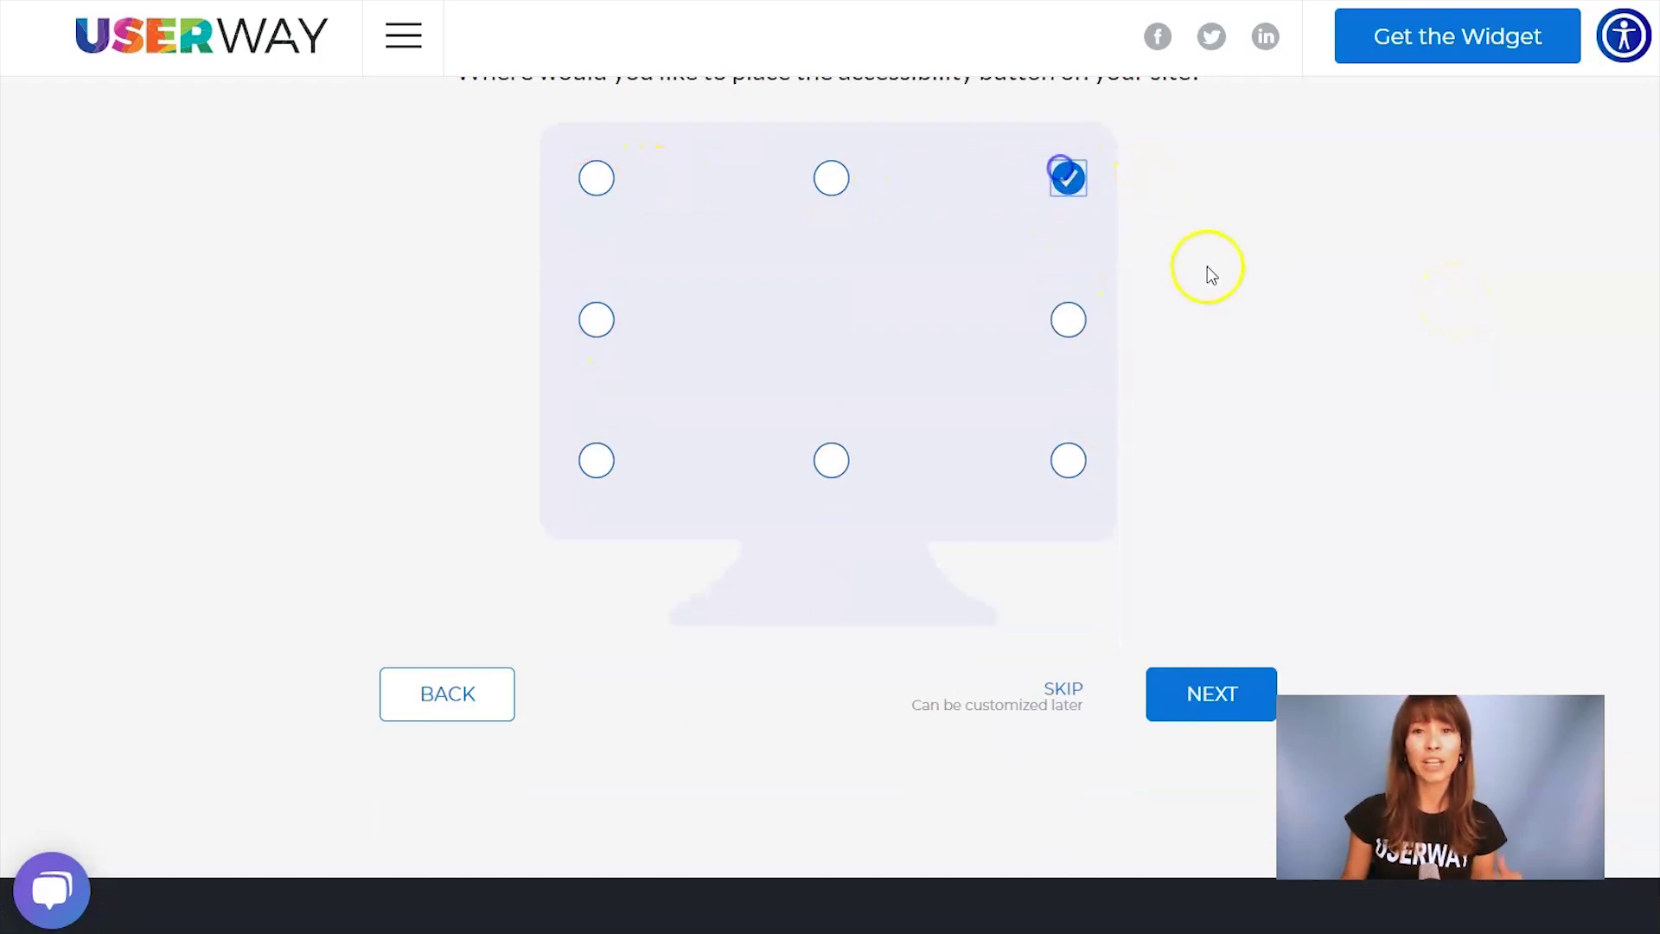
{"action": "left_click", "coordinate": [1198, 711]}
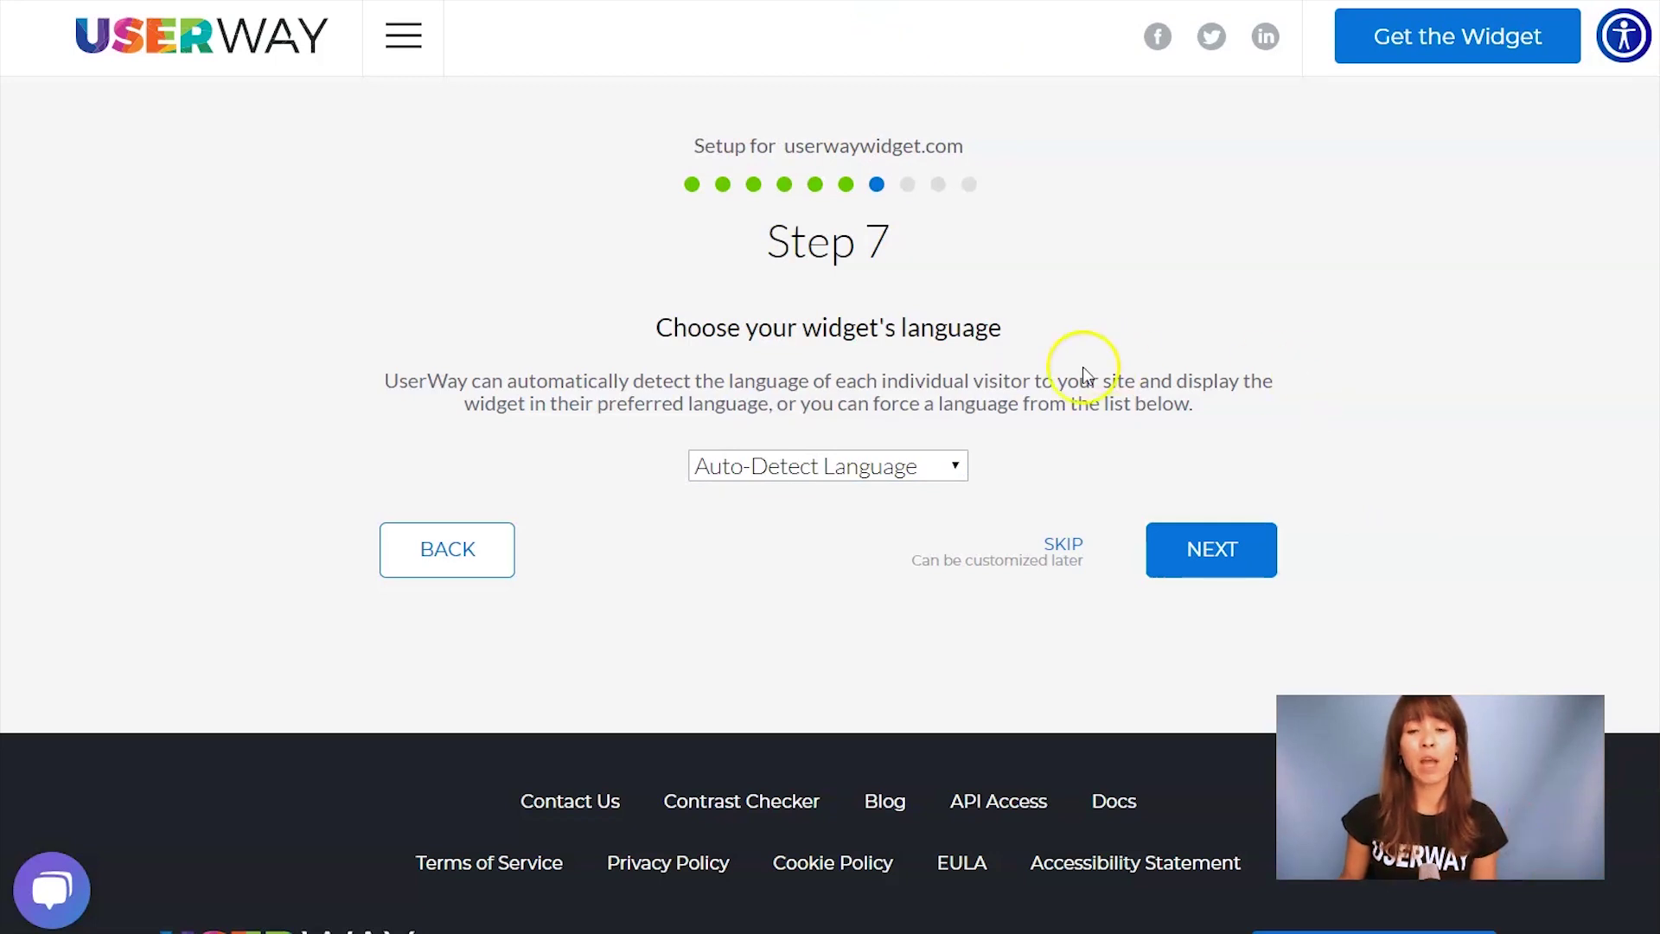
- Keep Auto-Detect Language and answer No / I don't know to having an accessibility statement
{"action": "left_click", "coordinate": [960, 470]}
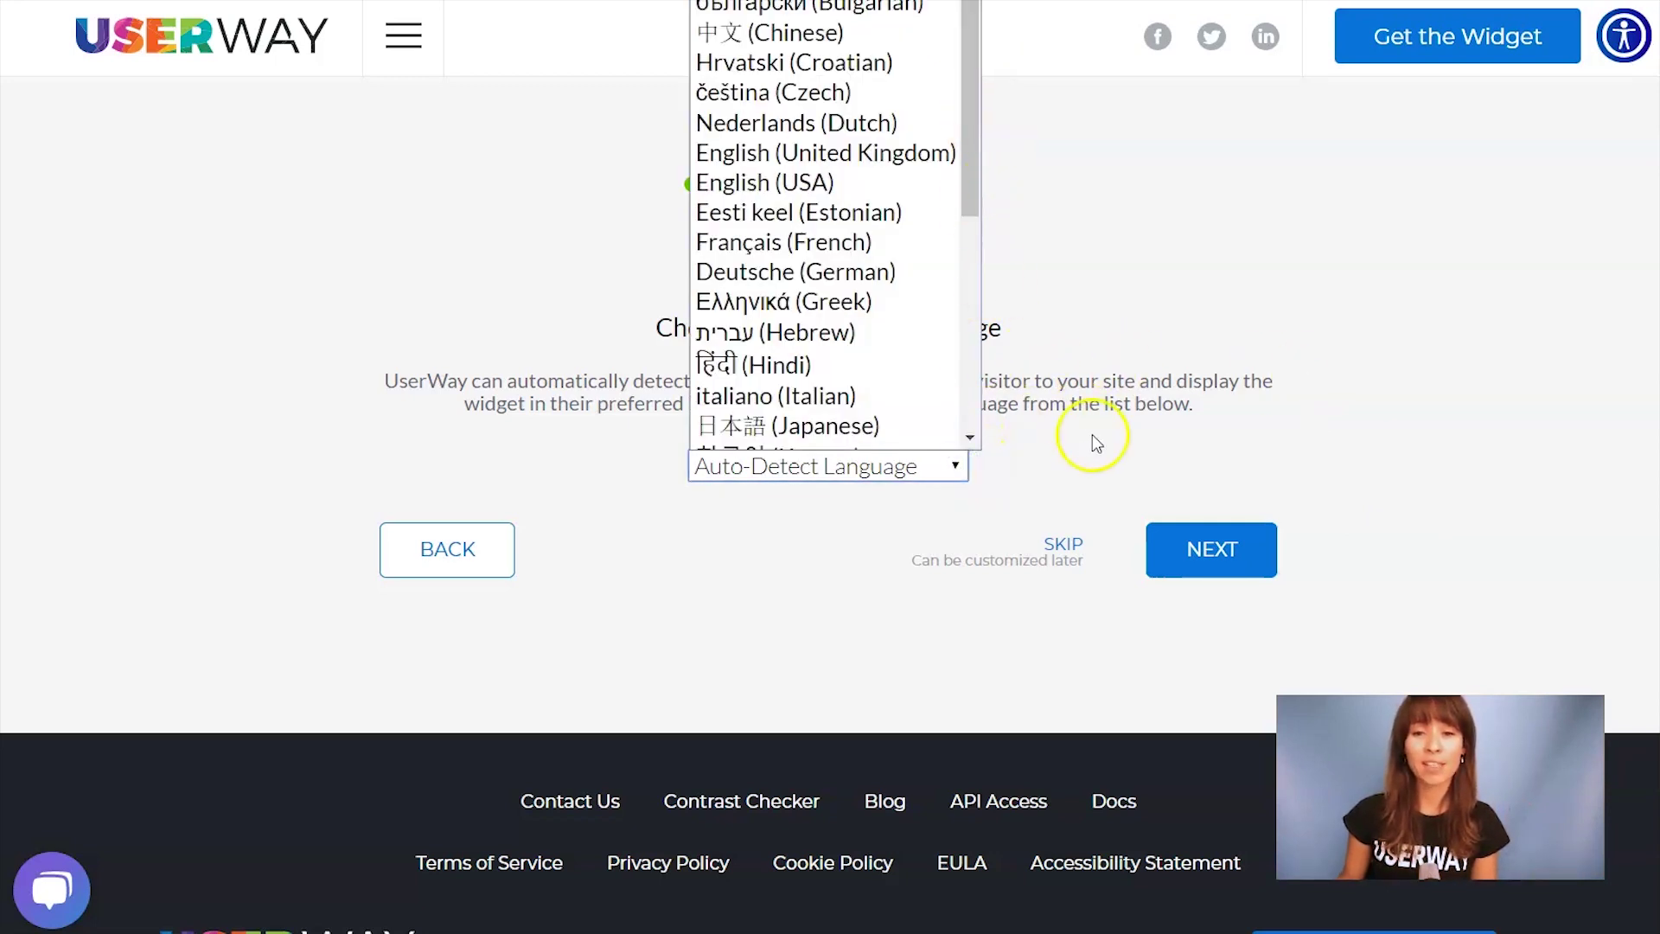
{"action": "left_click", "coordinate": [1232, 442]}
{"action": "left_click", "coordinate": [1234, 555]}
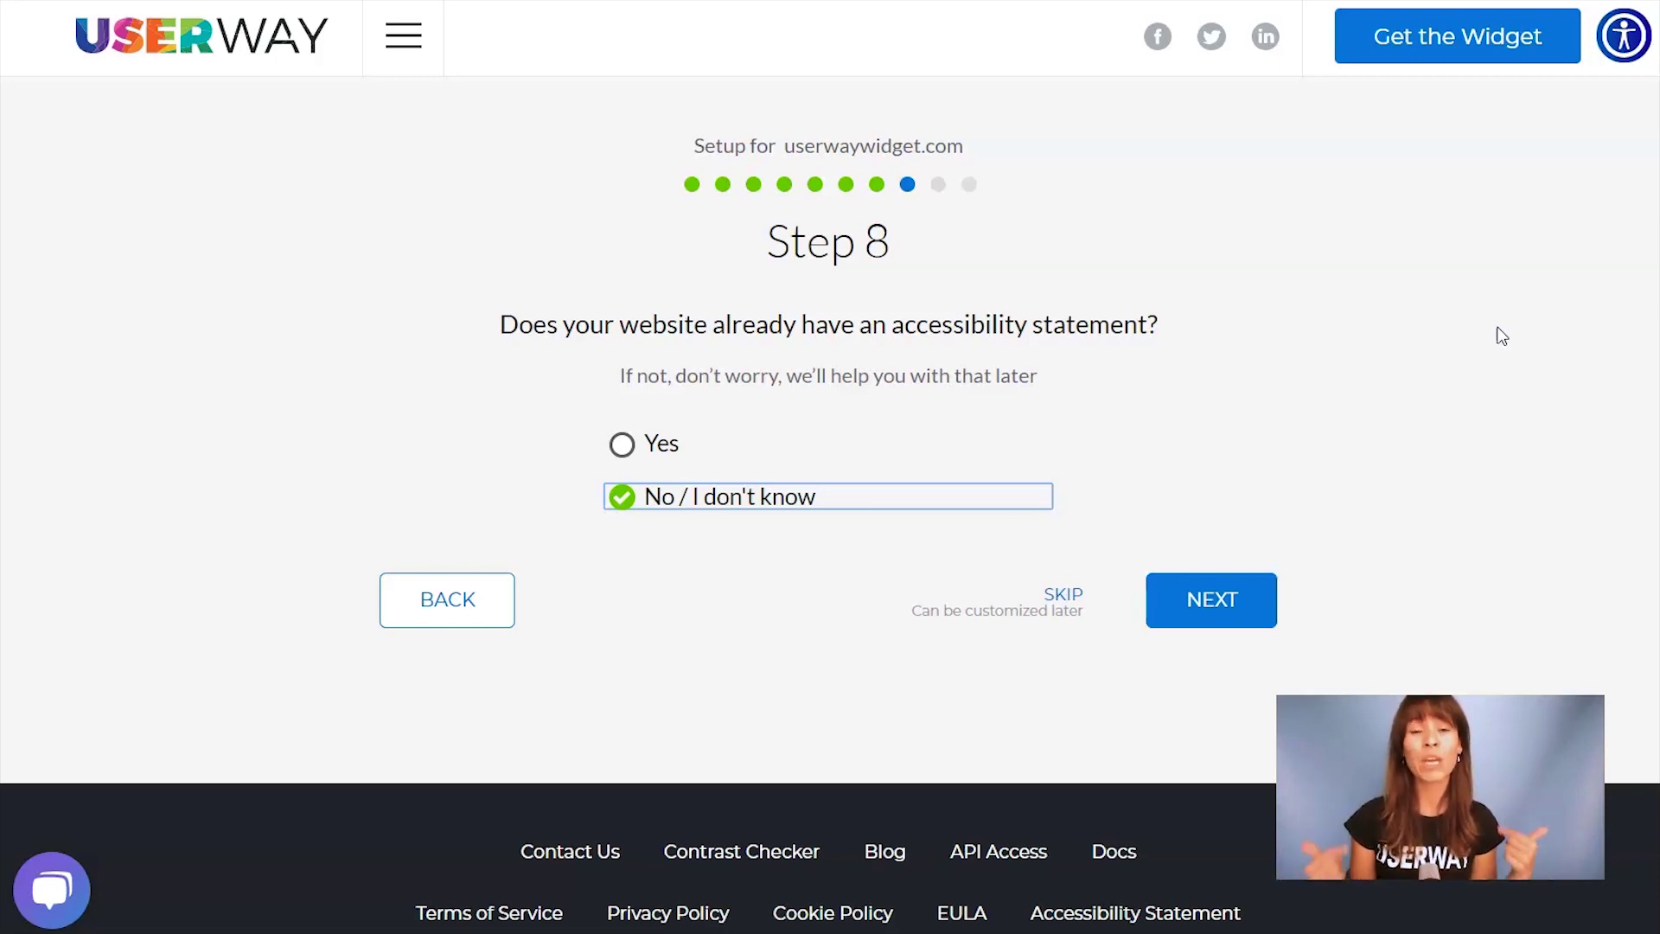
{"action": "left_click", "coordinate": [980, 430]}
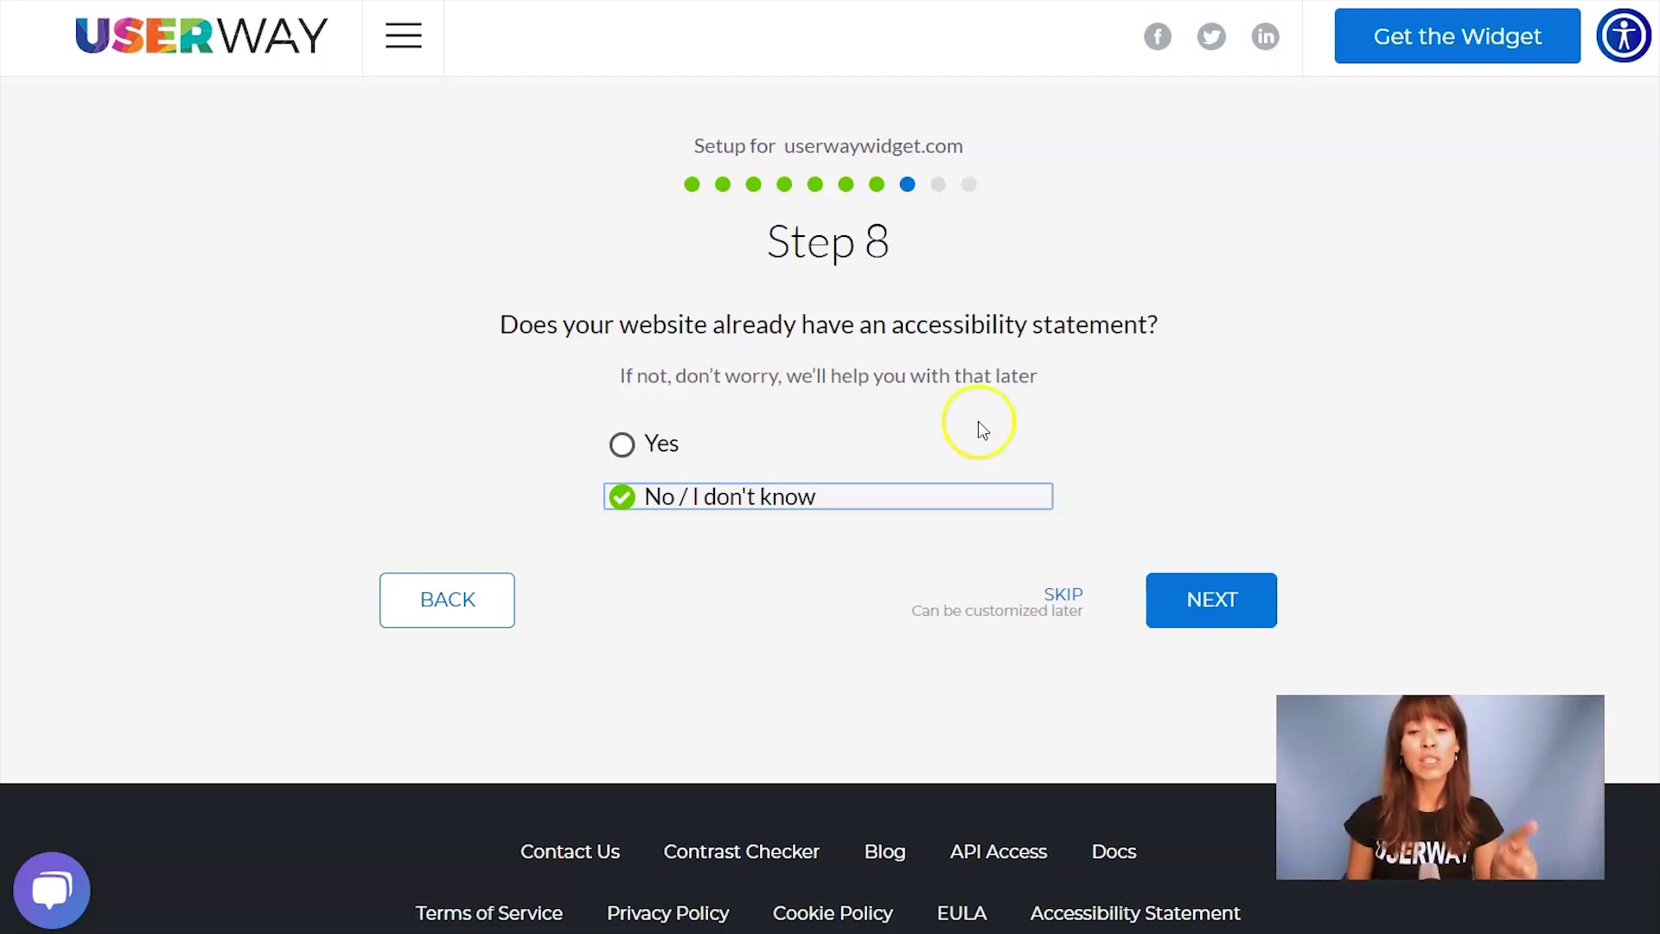
{"action": "left_click", "coordinate": [621, 509]}
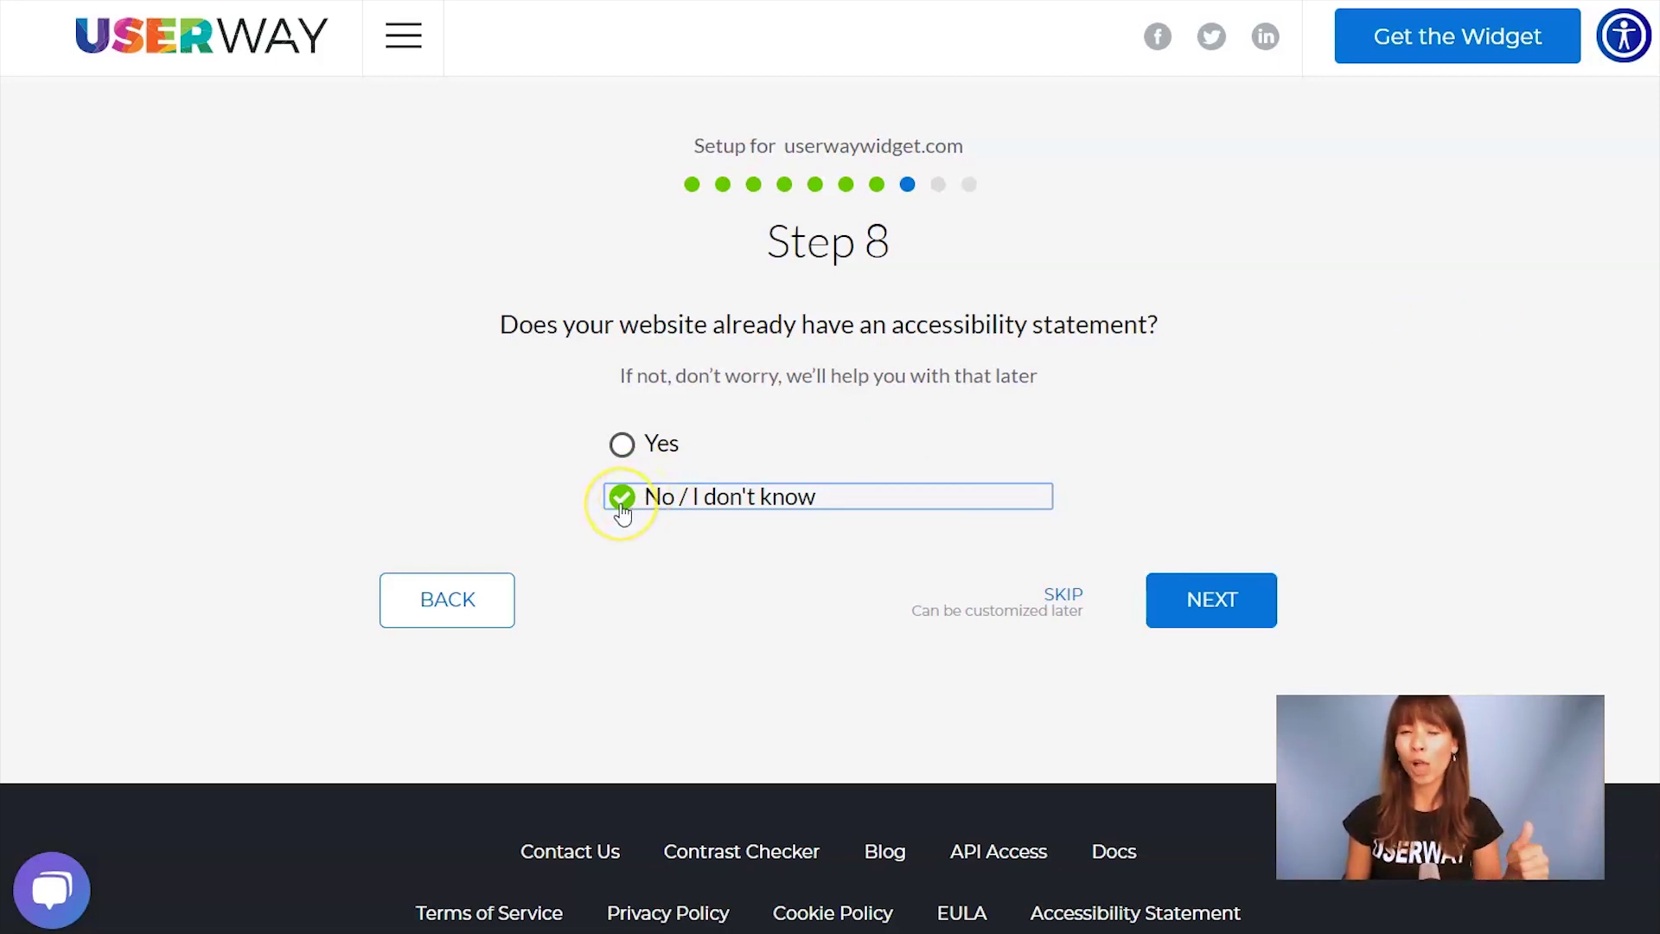
- Choose 'I'd like to learn more' about white label, finish setup and copy the Basic Script
{"action": "left_click", "coordinate": [1239, 611]}
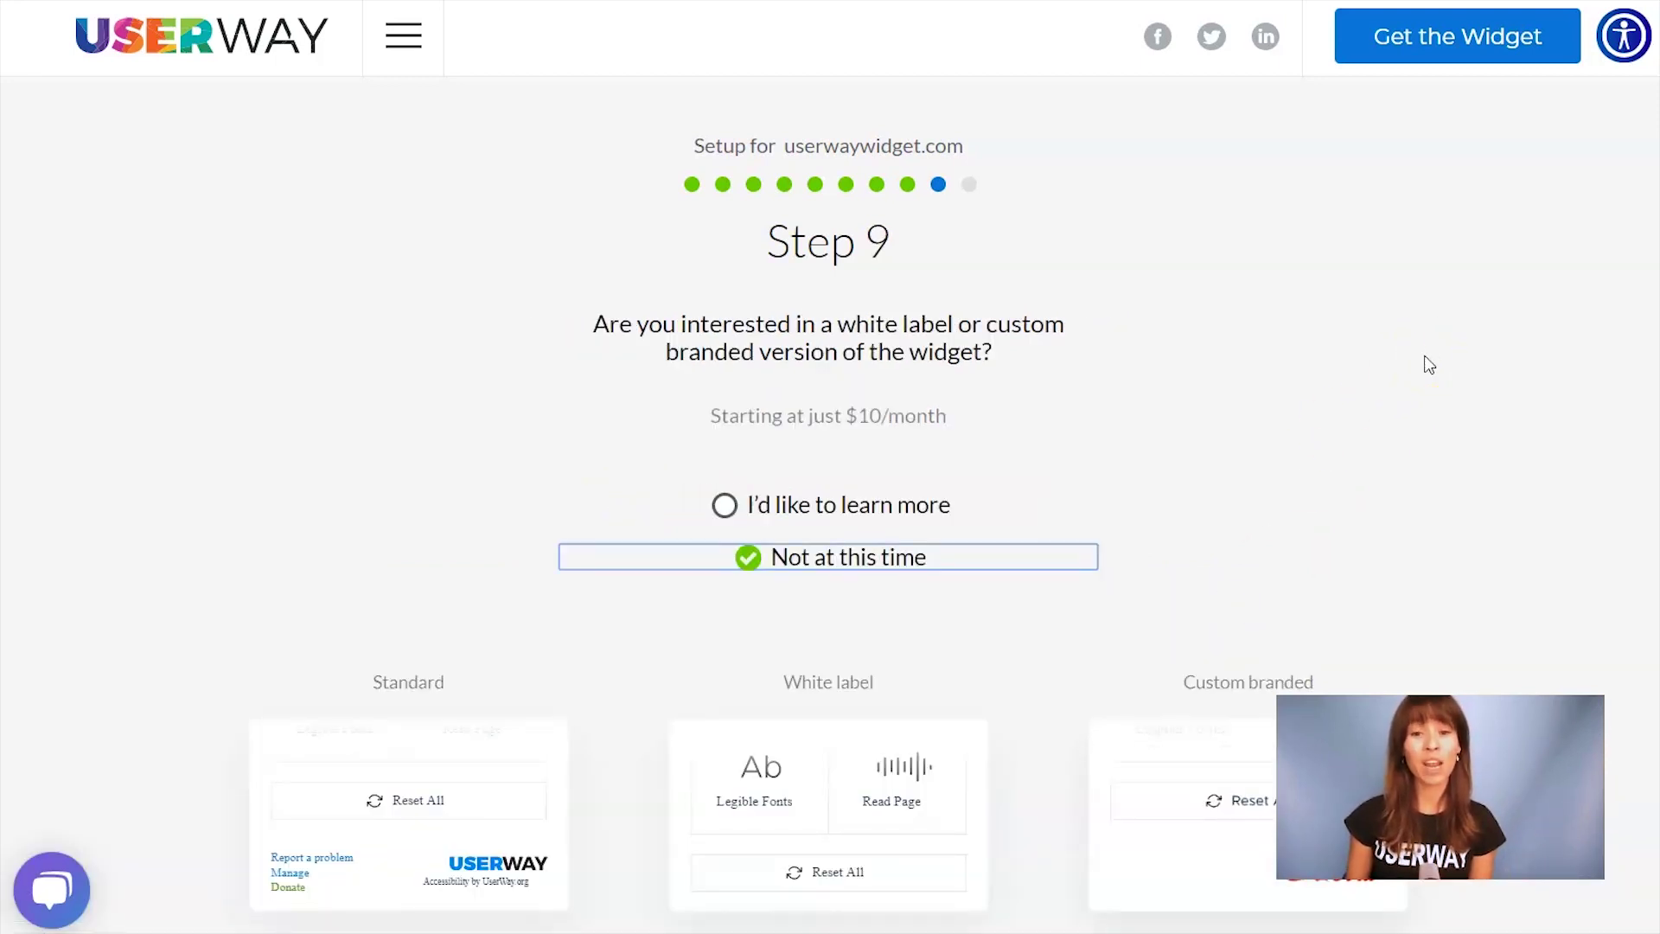
{"action": "left_click", "coordinate": [725, 505]}
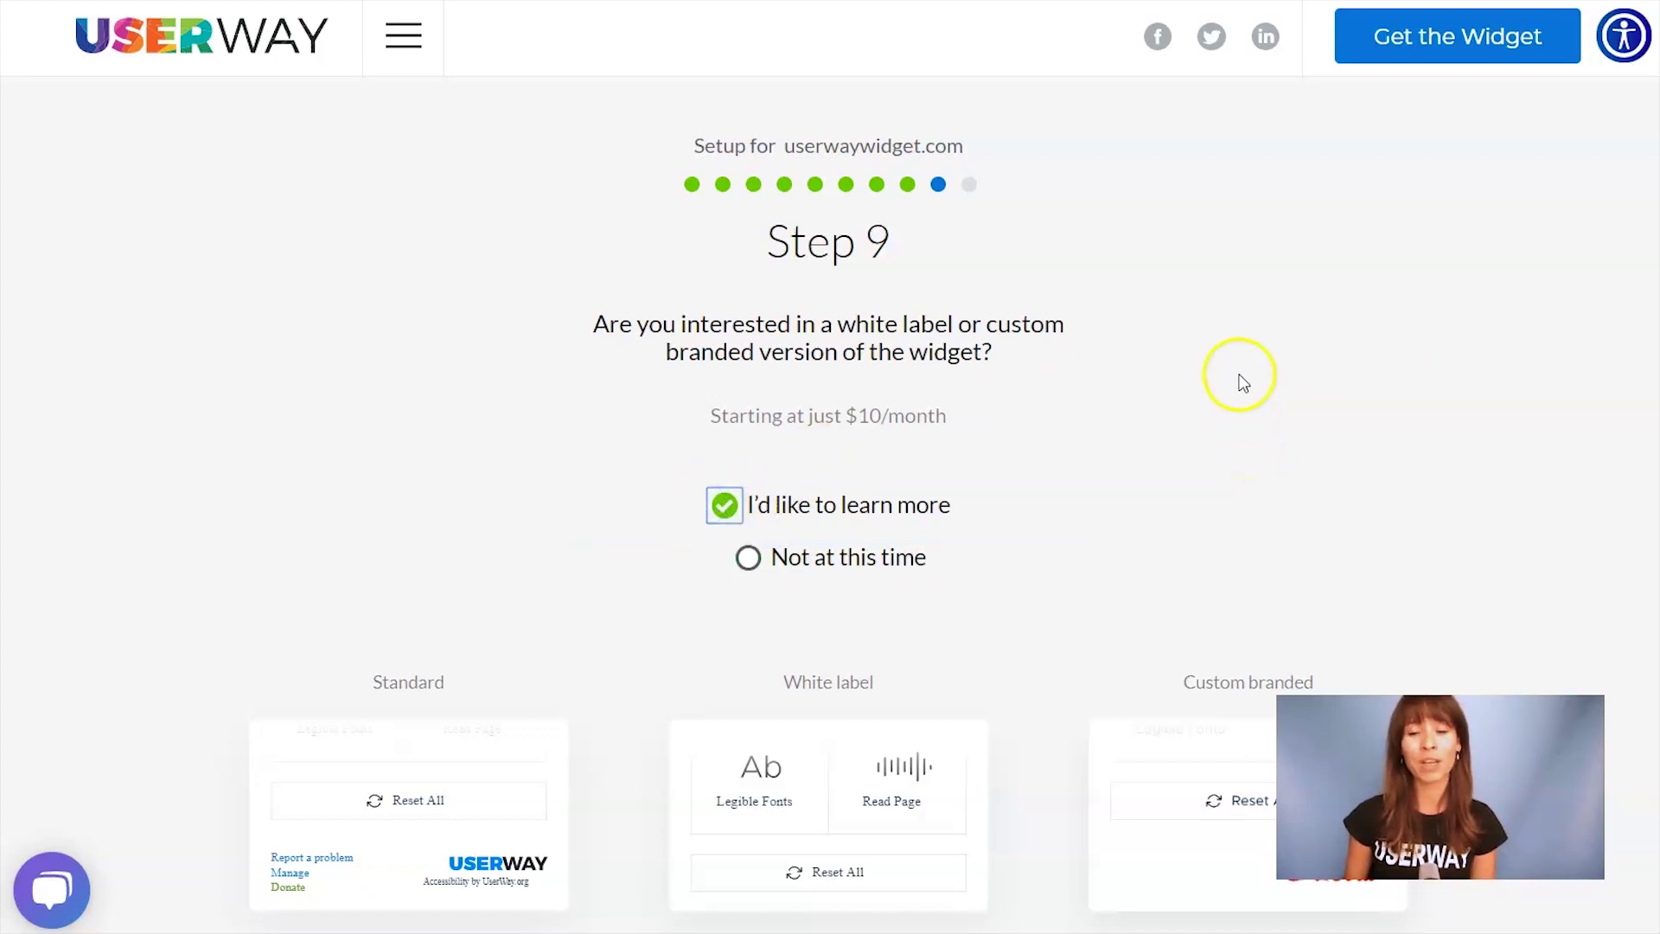
{"action": "scroll", "coordinate": [1383, 274], "scroll_direction": "down", "scroll_amount": 5}
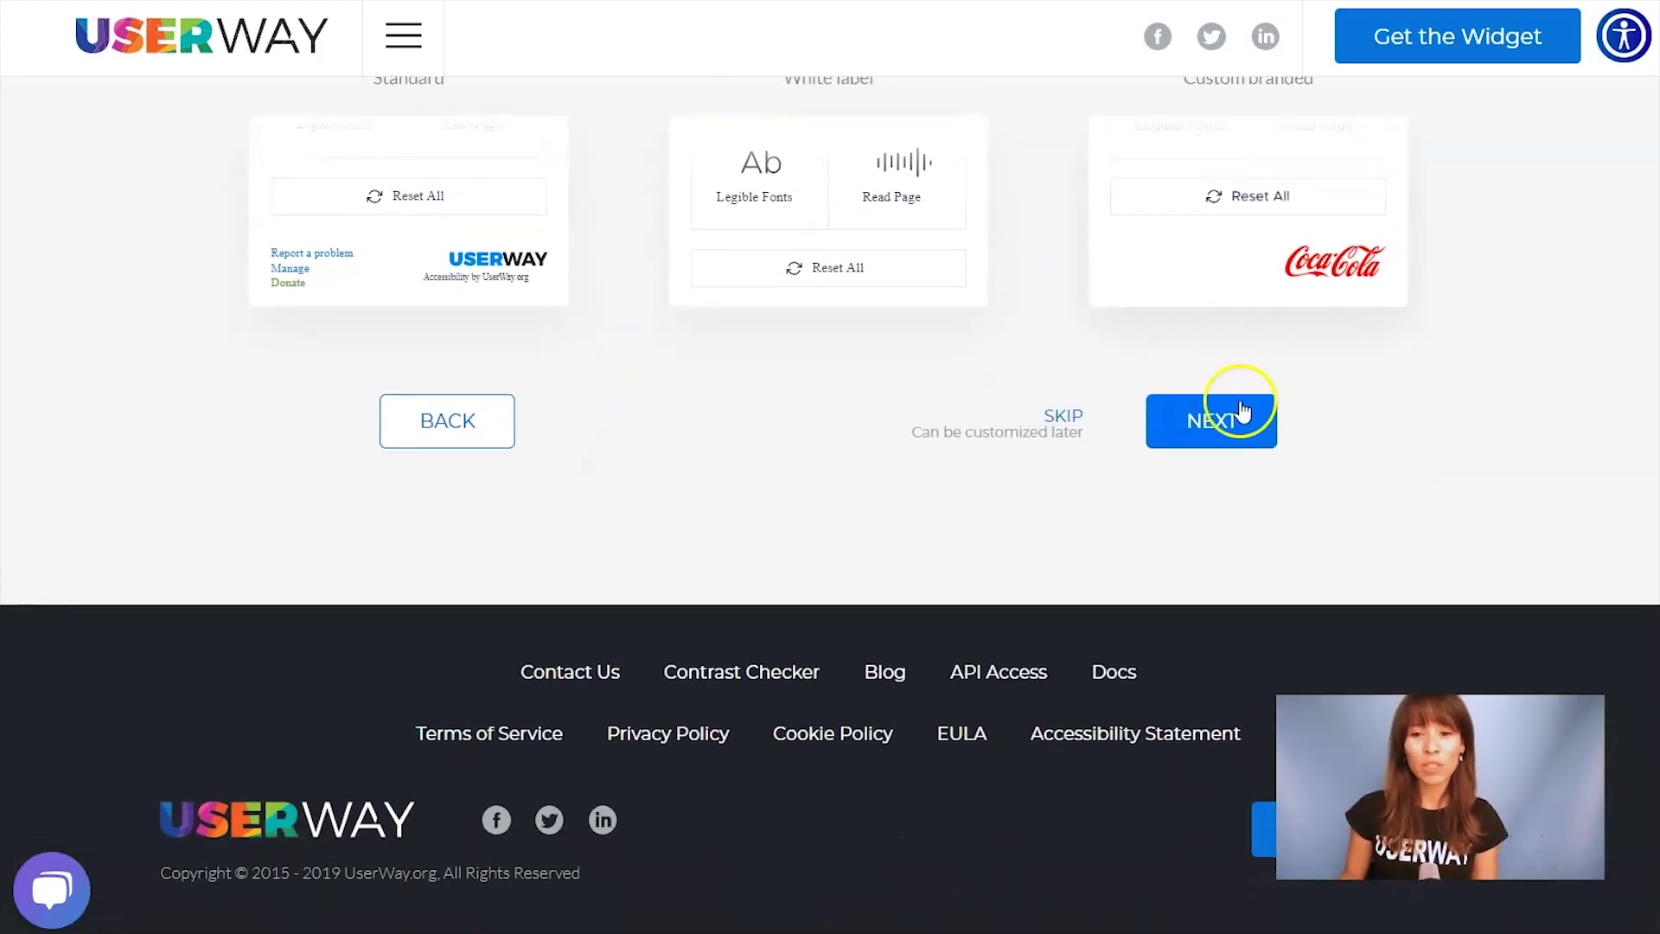
{"action": "left_click", "coordinate": [1241, 412]}
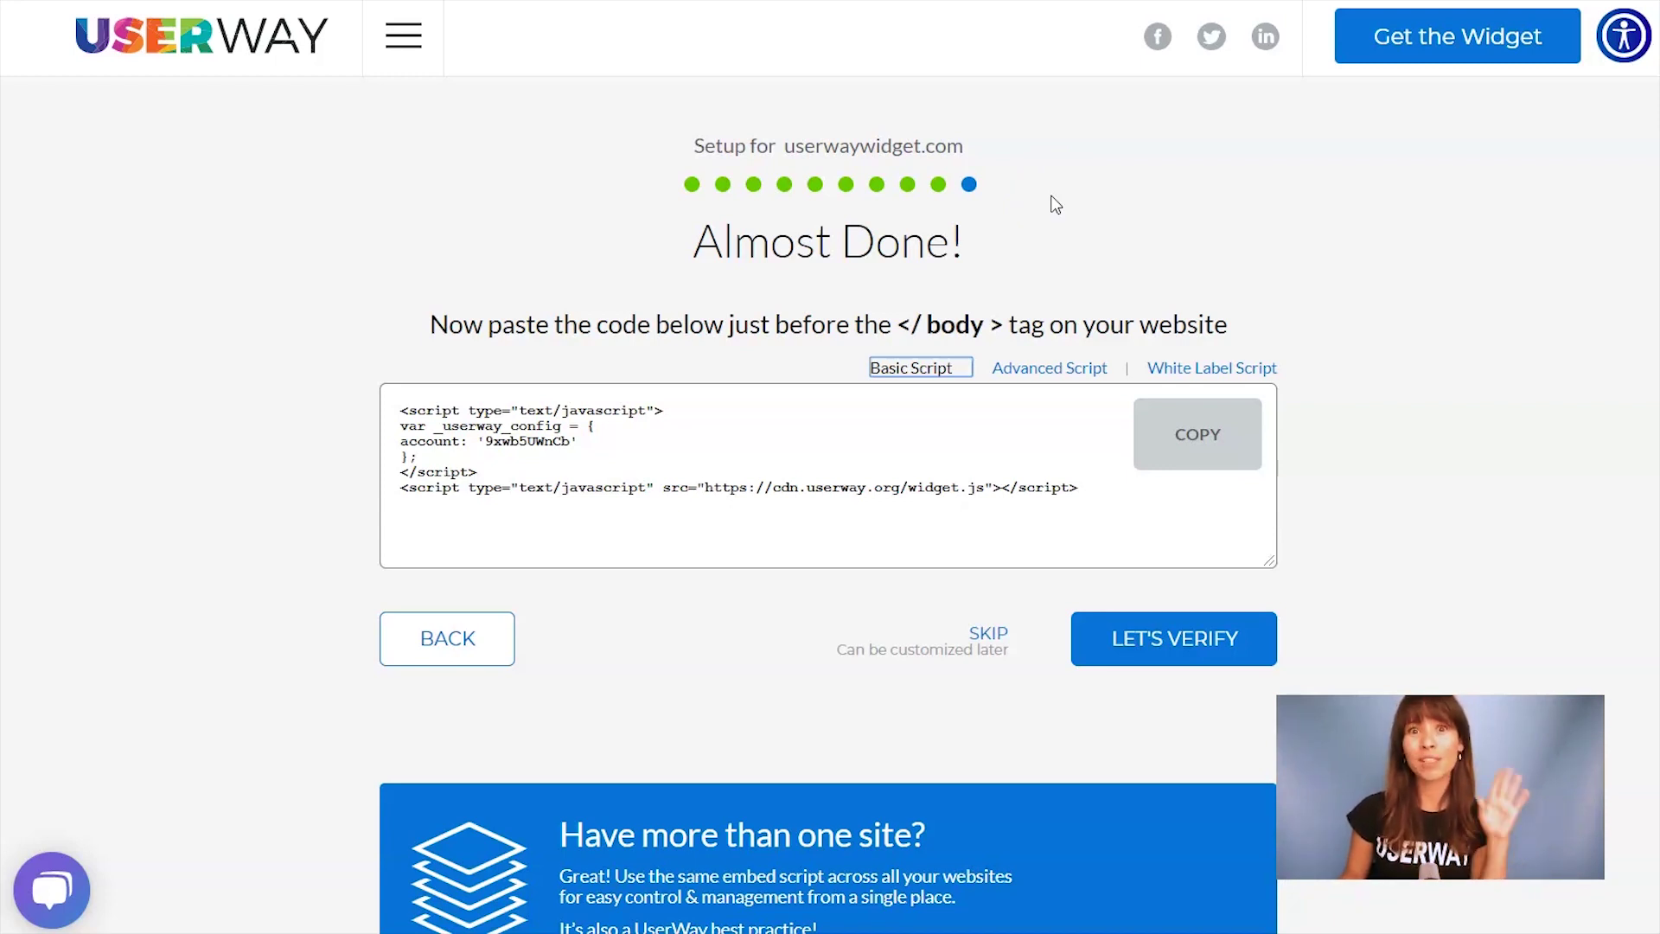
{"action": "left_click", "coordinate": [1194, 433]}
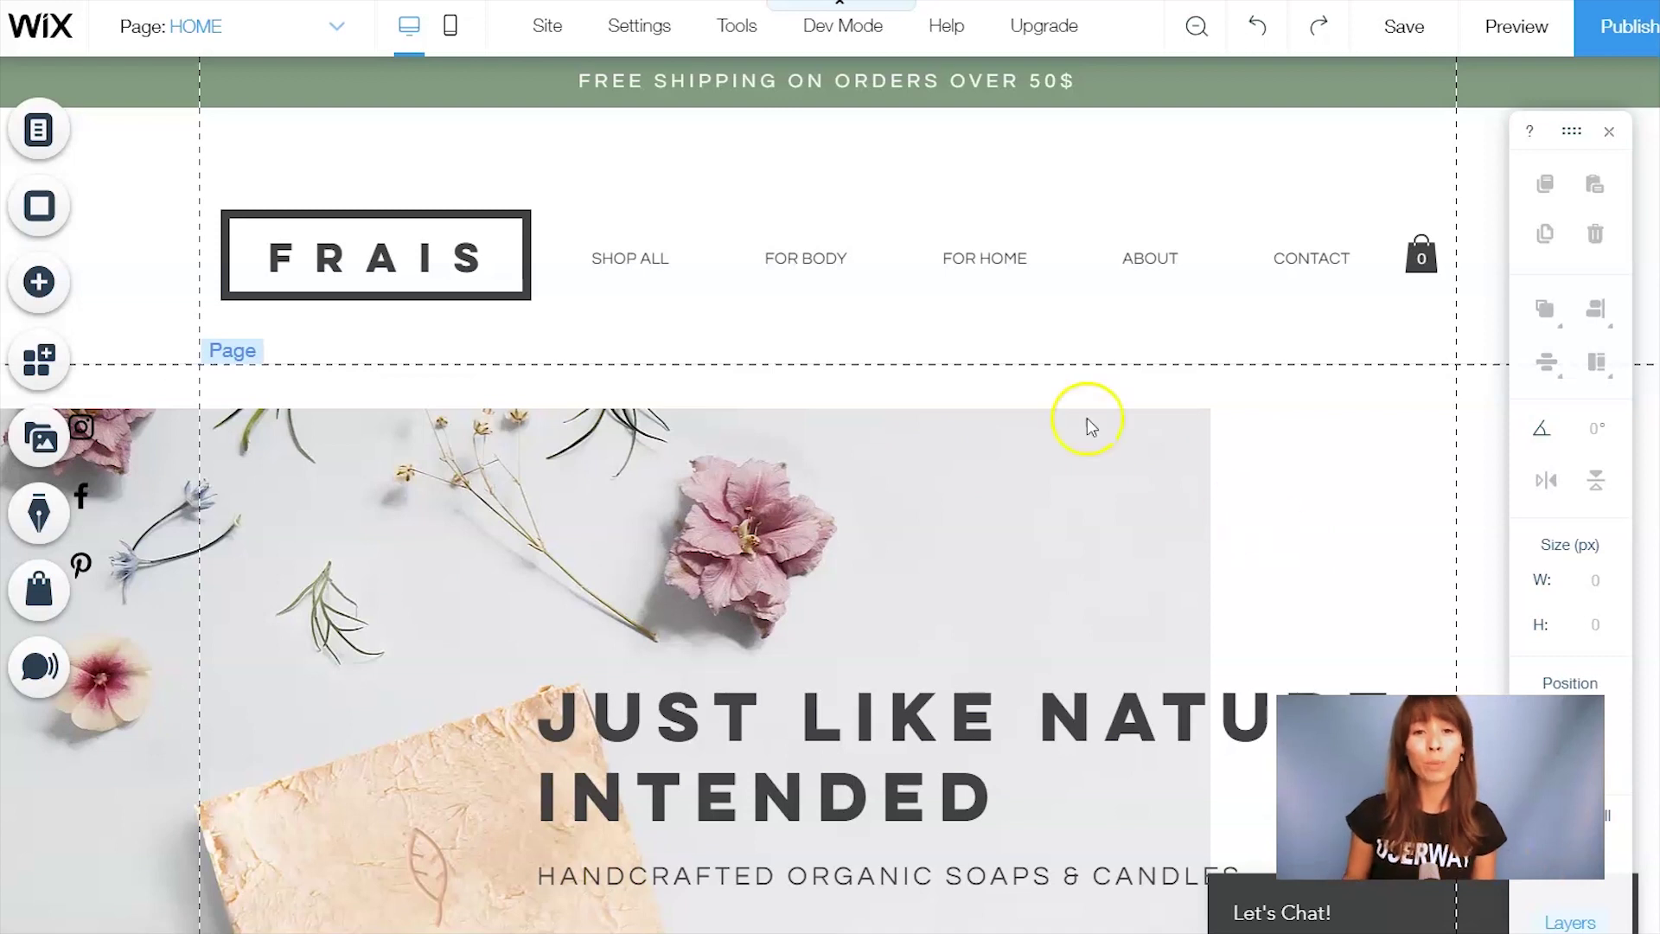
- Add a new Custom tool under Settings > Tracking & Analytics, ready for the snippet
{"action": "left_click", "coordinate": [637, 29]}
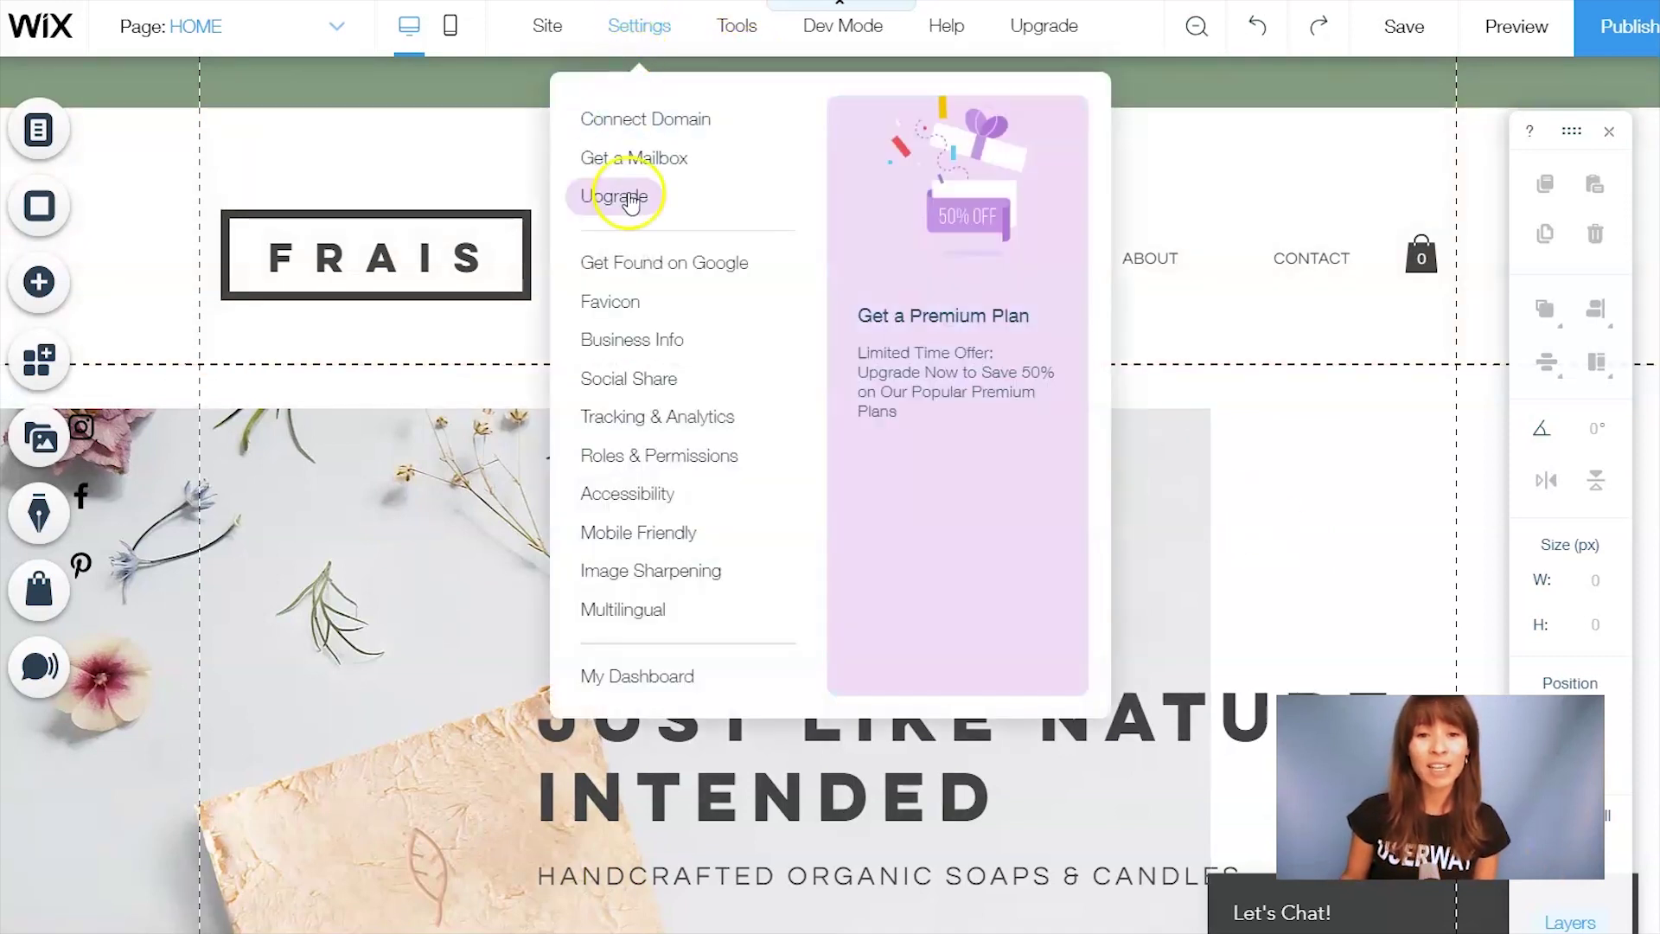
{"action": "left_click", "coordinate": [653, 438]}
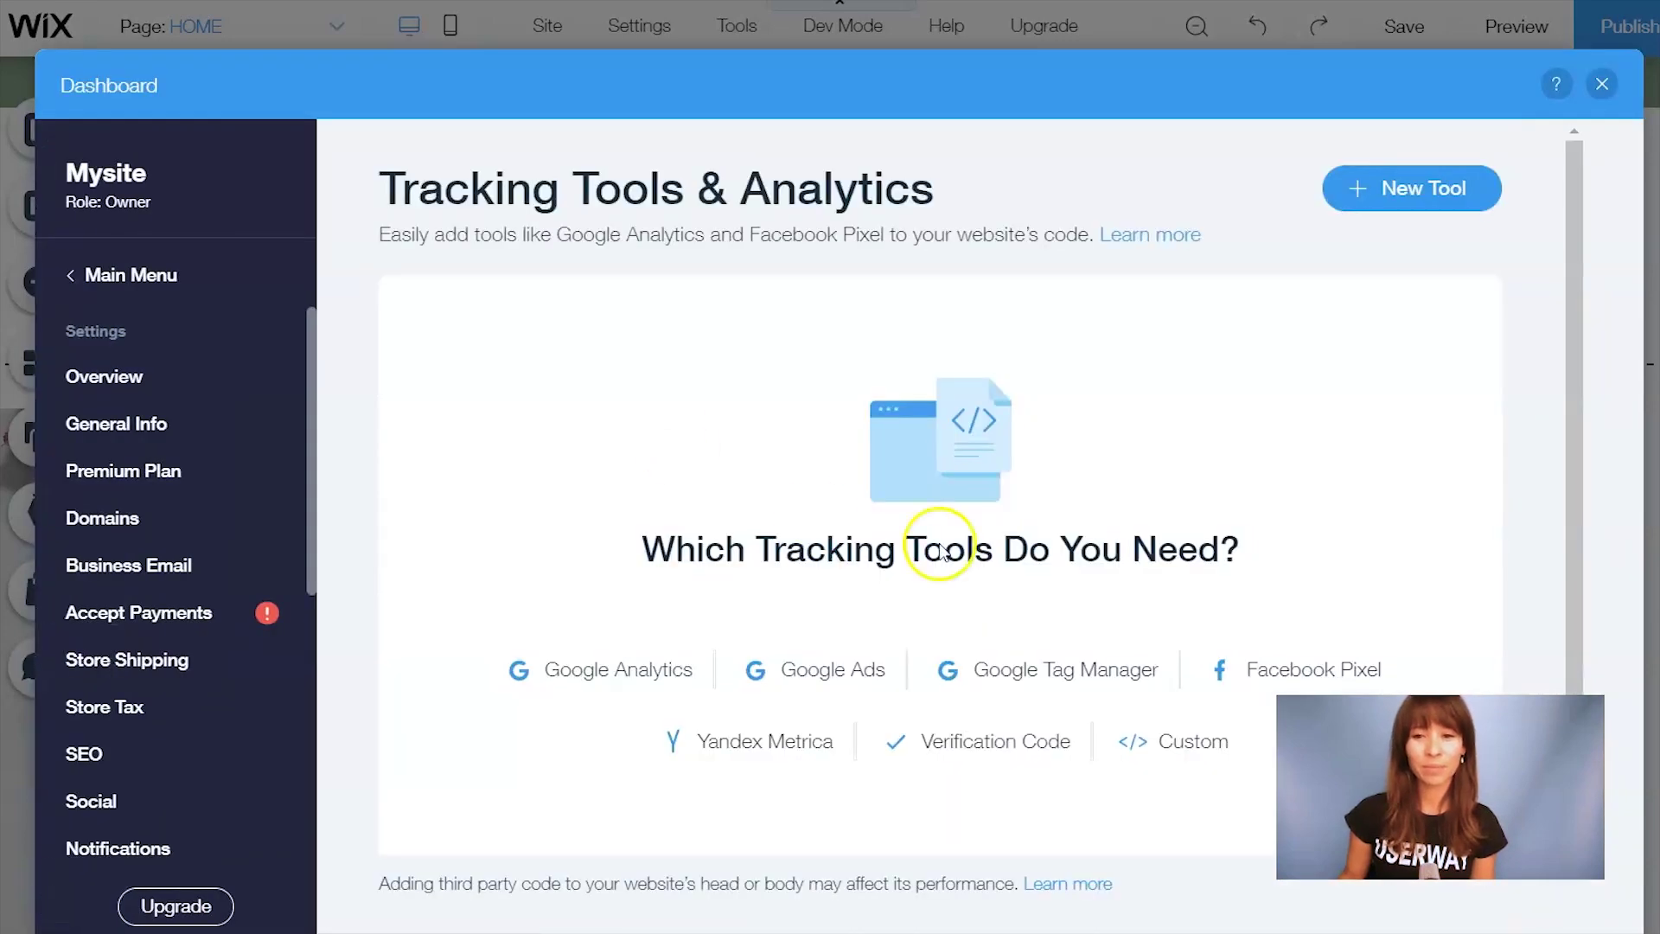
{"action": "left_click", "coordinate": [1427, 188]}
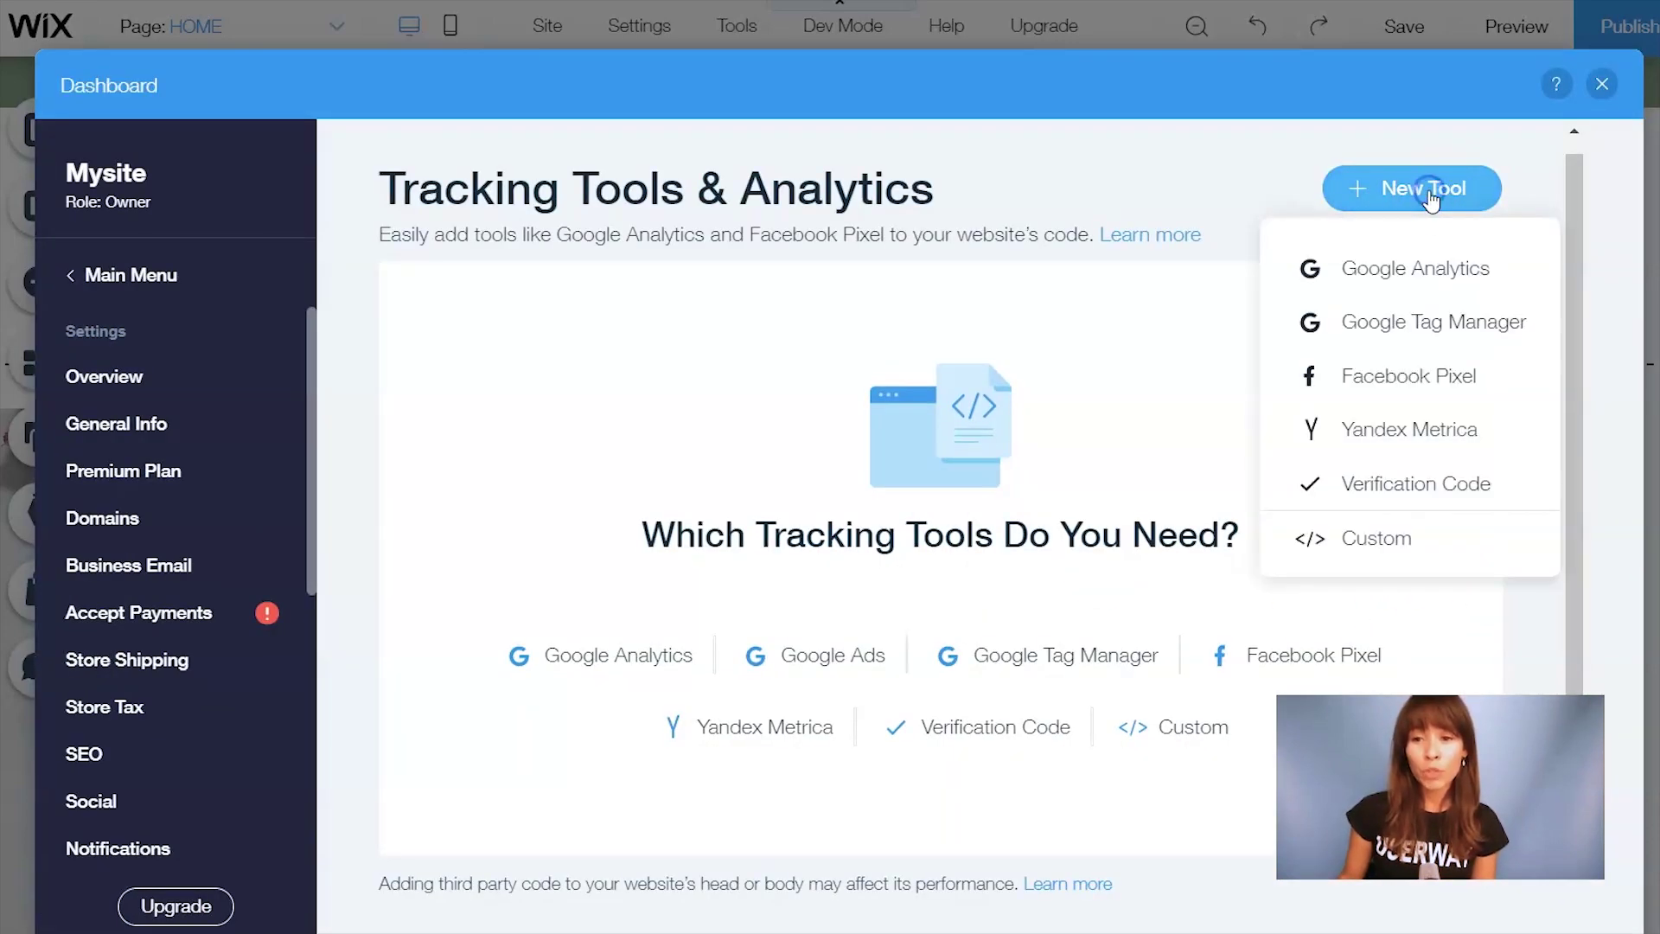
{"action": "left_click", "coordinate": [1387, 545]}
{"action": "left_click", "coordinate": [682, 242]}
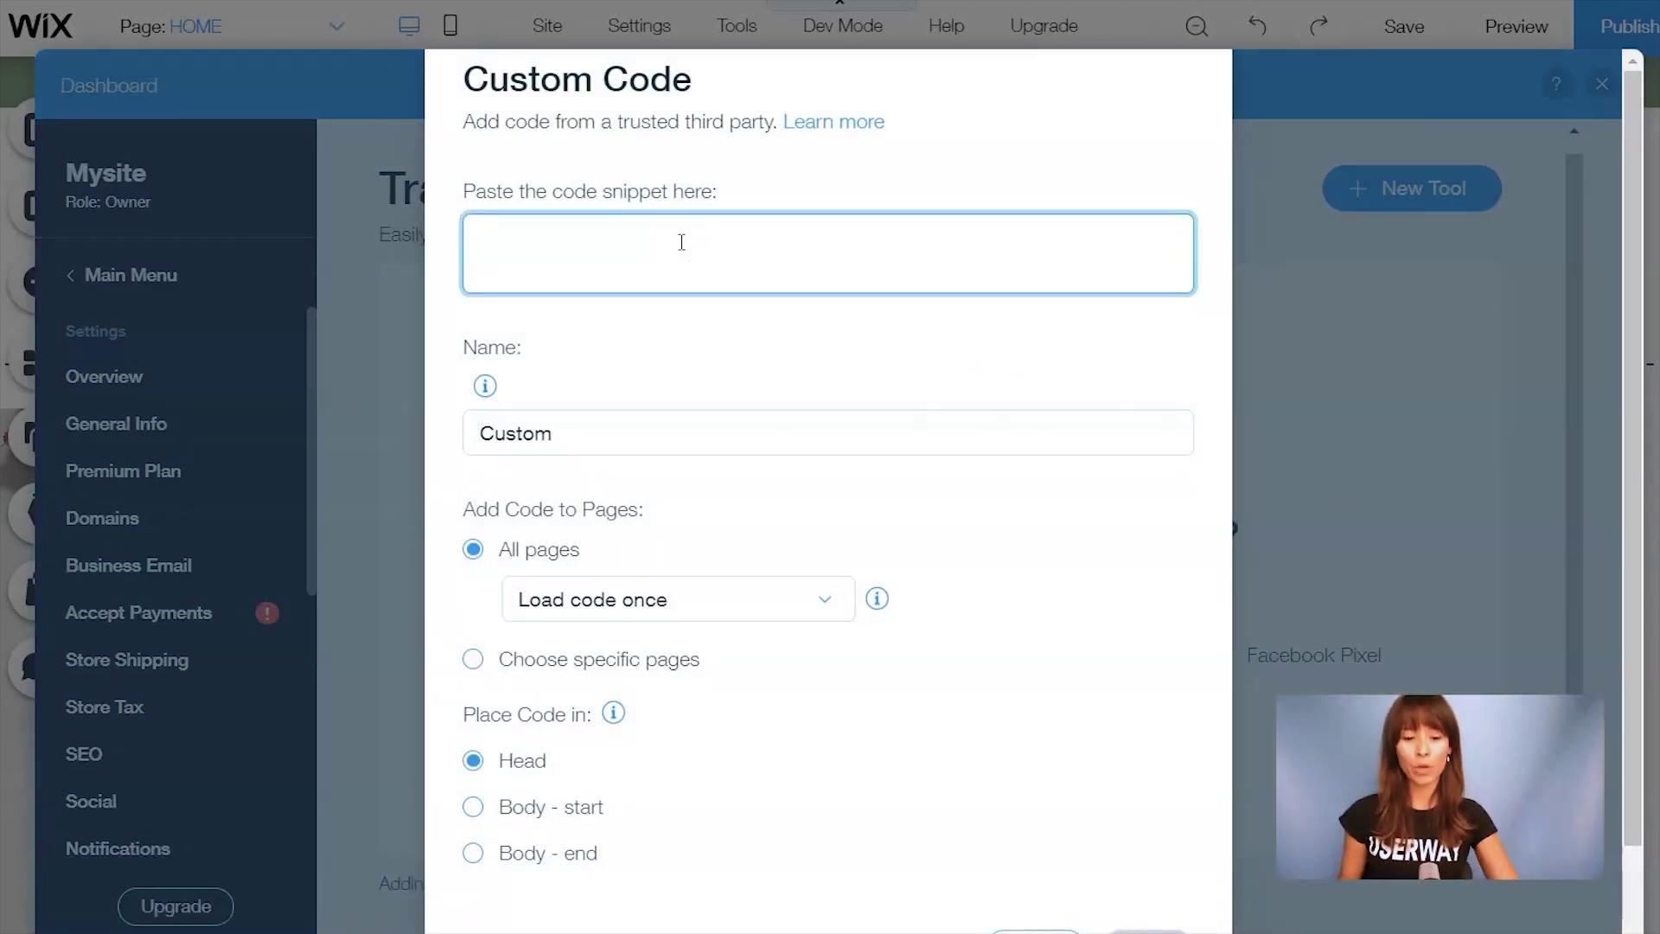
- Paste the UserWay script as the snippet and name the tool UserWay
{"action": "key", "text": "ctrl+v"}
{"action": "left_click", "coordinate": [699, 447]}
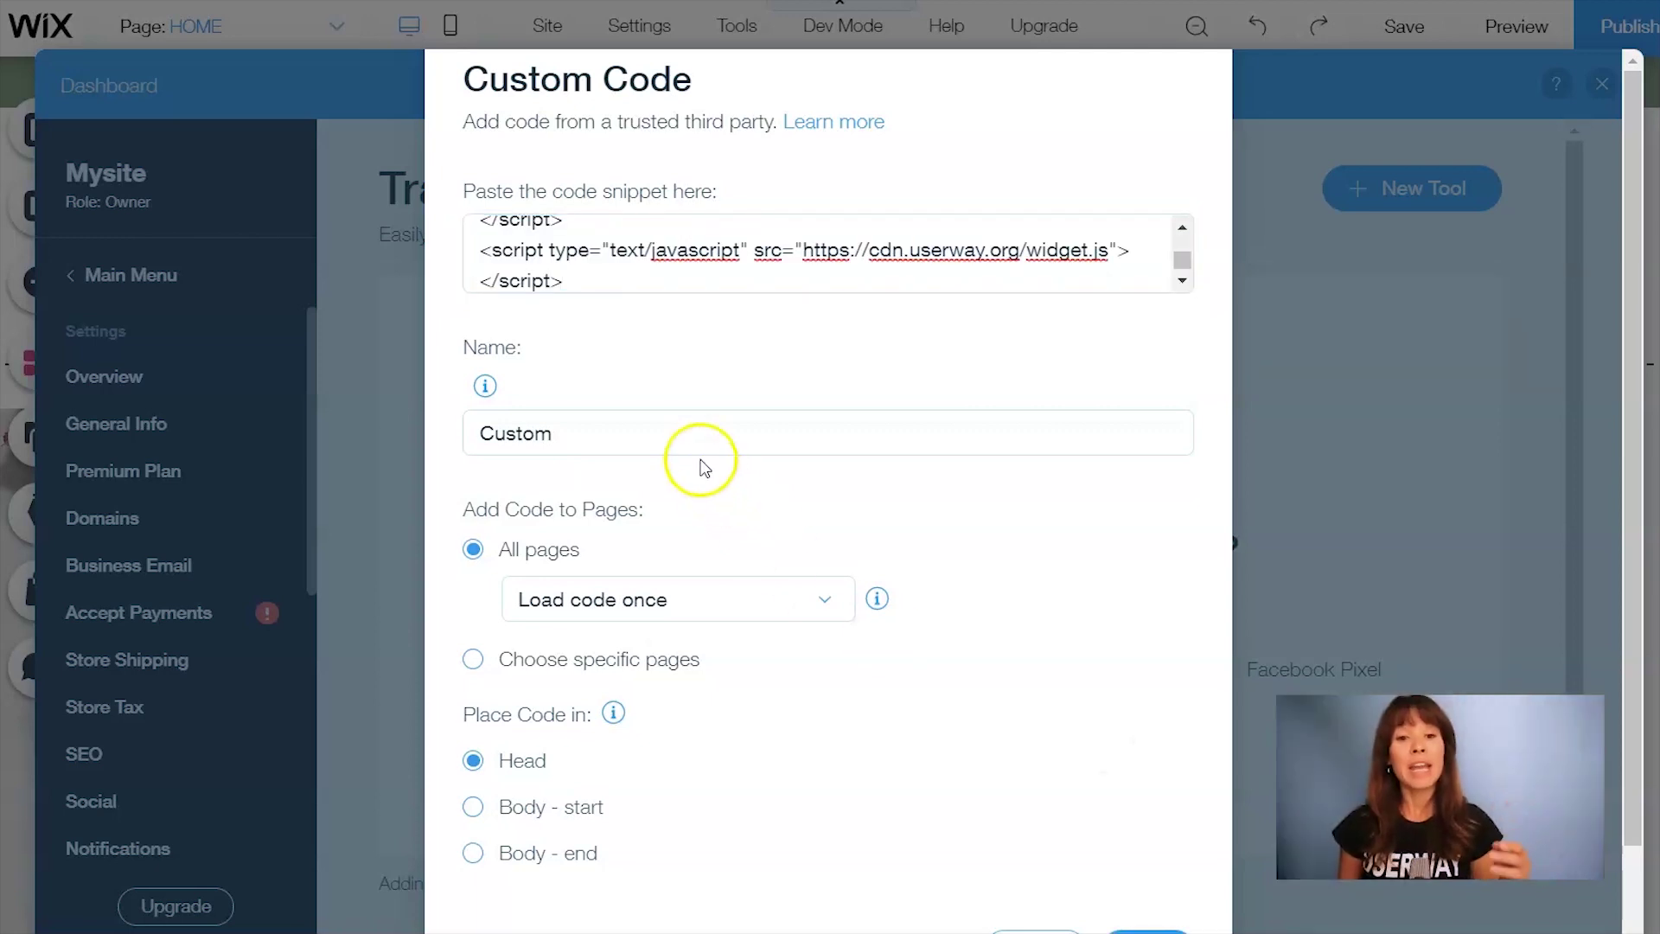
{"action": "type", "text": "User"}
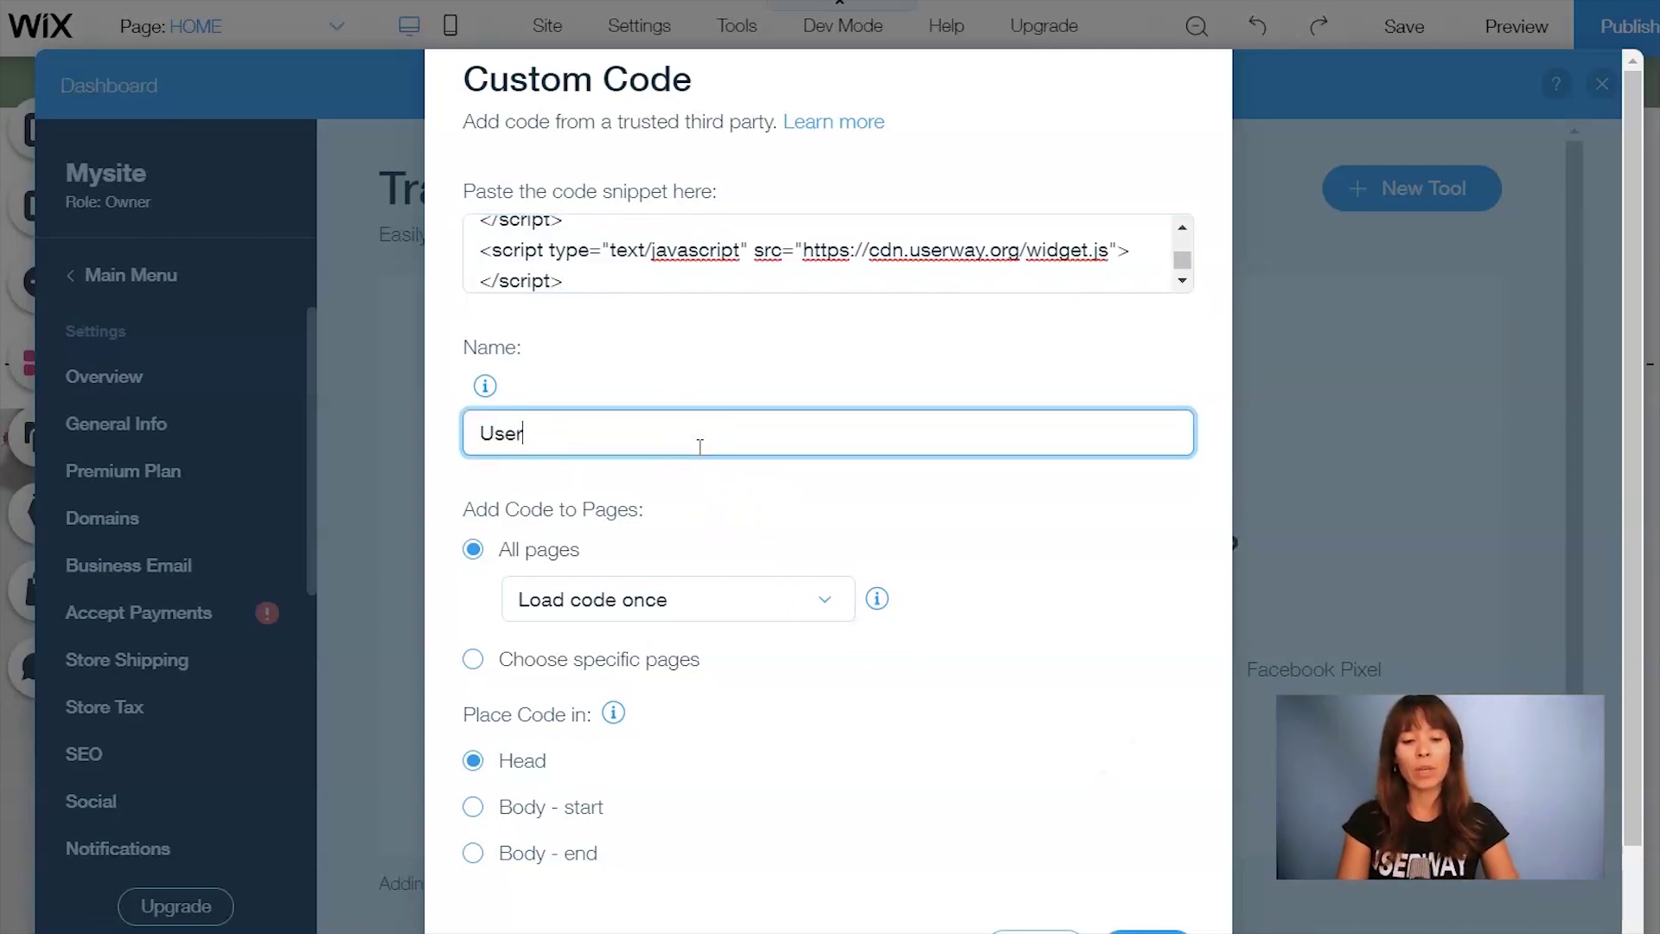
{"action": "type", "text": "Way"}
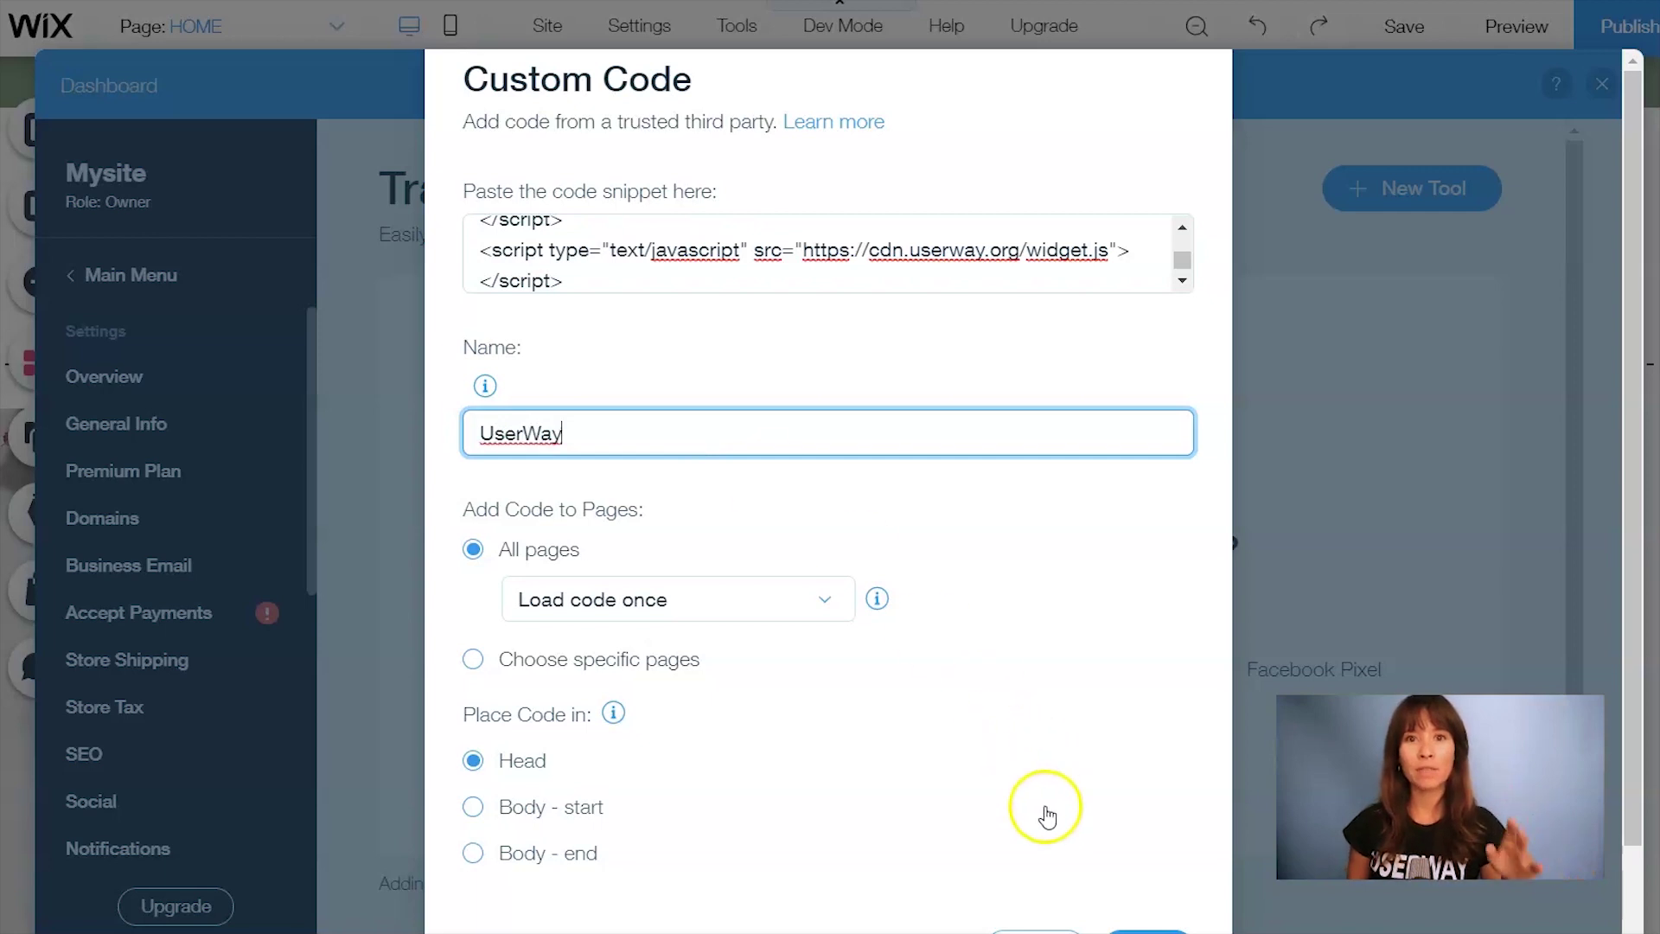
{"action": "left_click", "coordinate": [748, 541]}
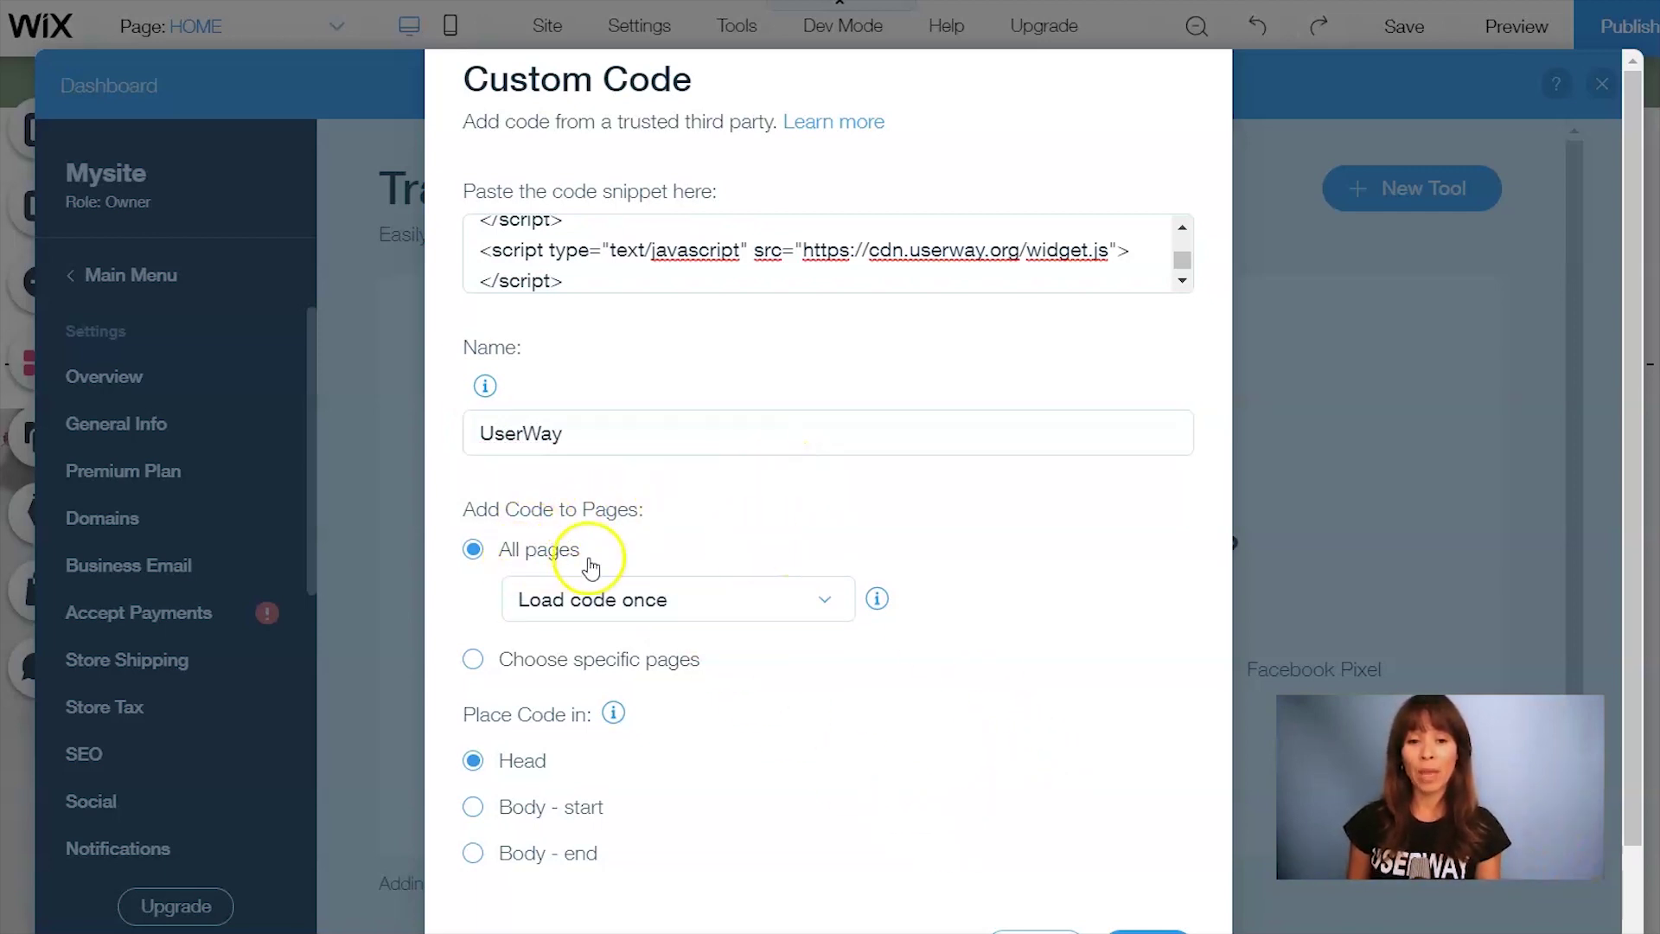
- Set Load code on each new page, place it at Body - end and apply
{"action": "left_click", "coordinate": [755, 602]}
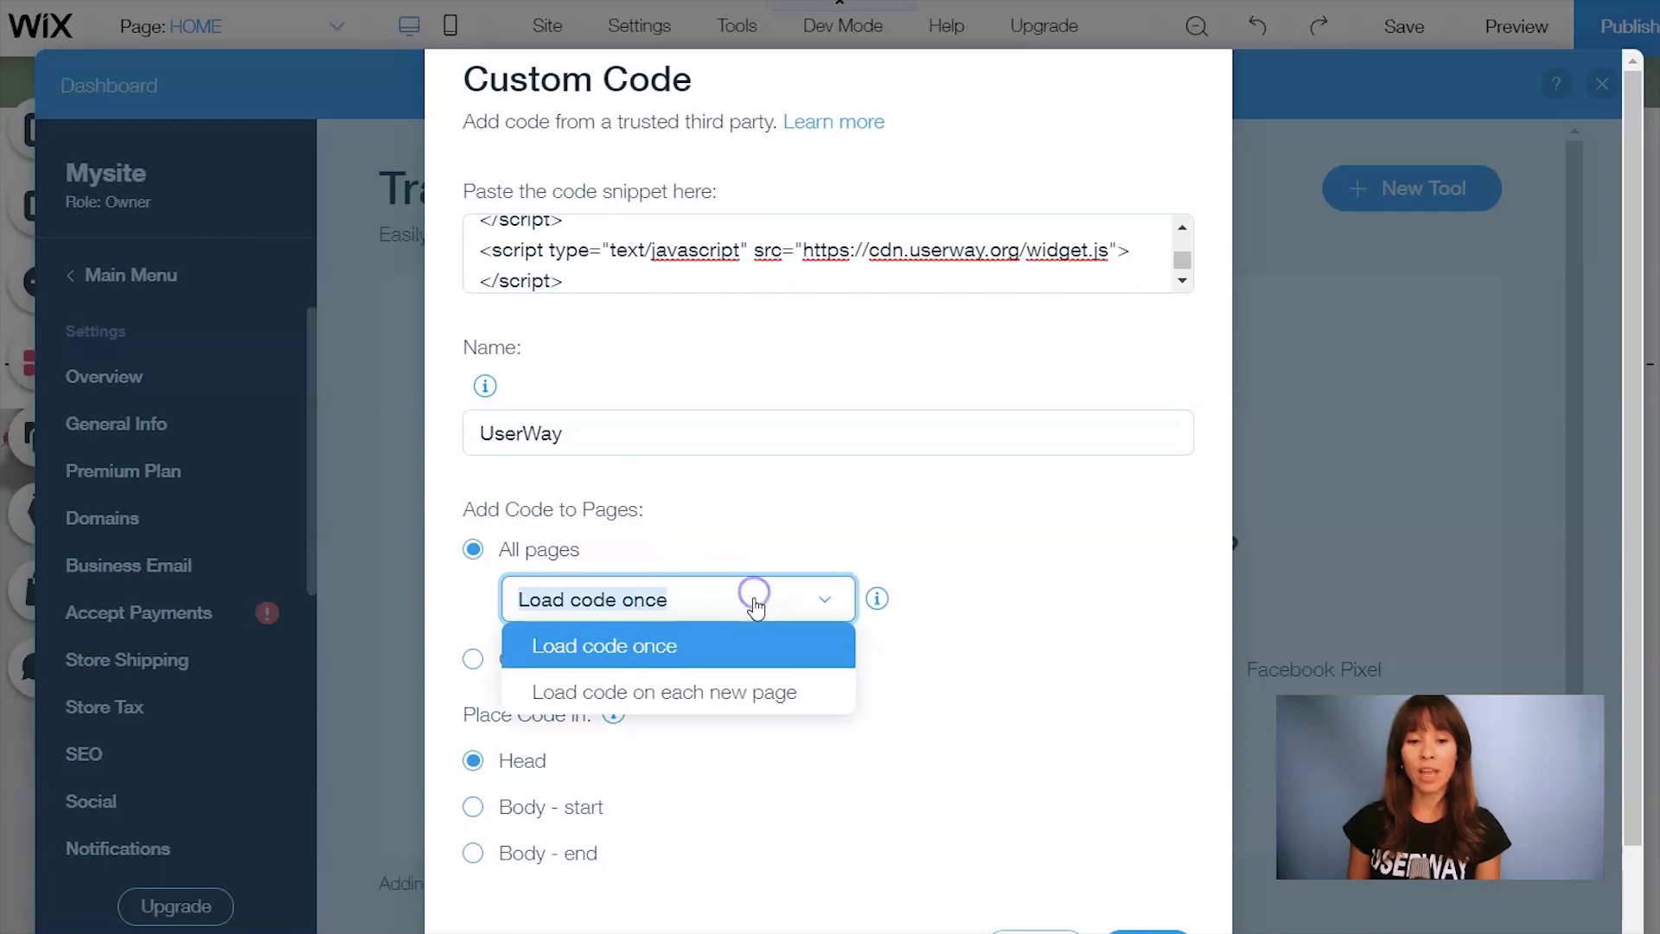
{"action": "left_click", "coordinate": [742, 698]}
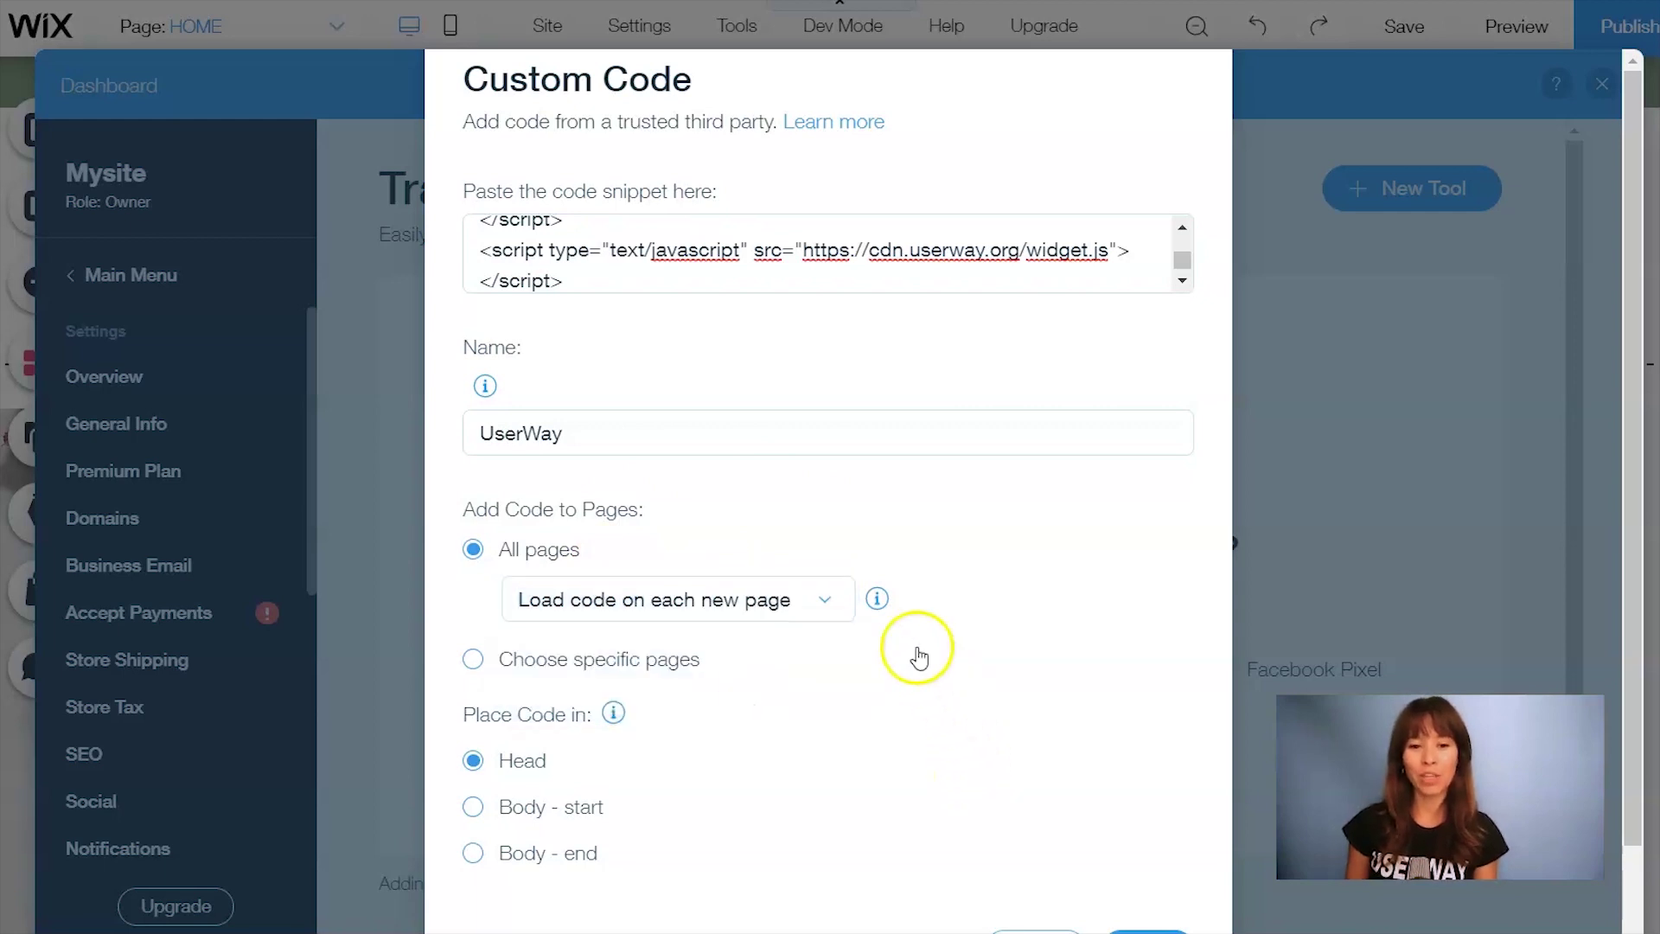
{"action": "scroll", "coordinate": [917, 656], "scroll_direction": "down", "scroll_amount": 2}
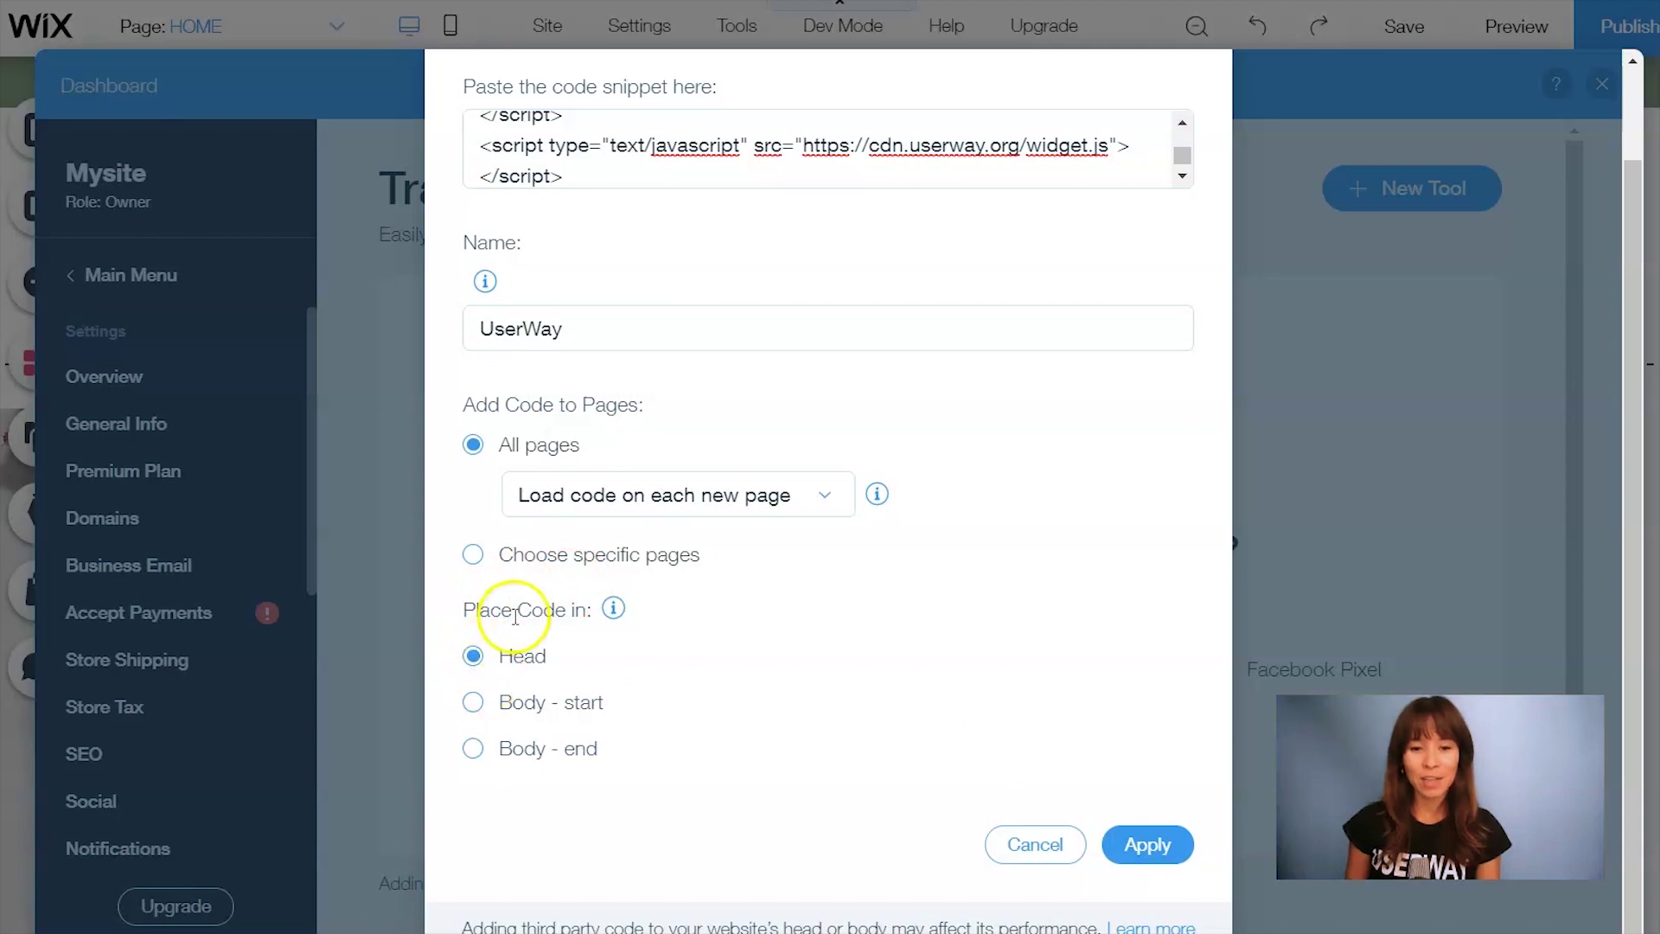
{"action": "left_click", "coordinate": [473, 749]}
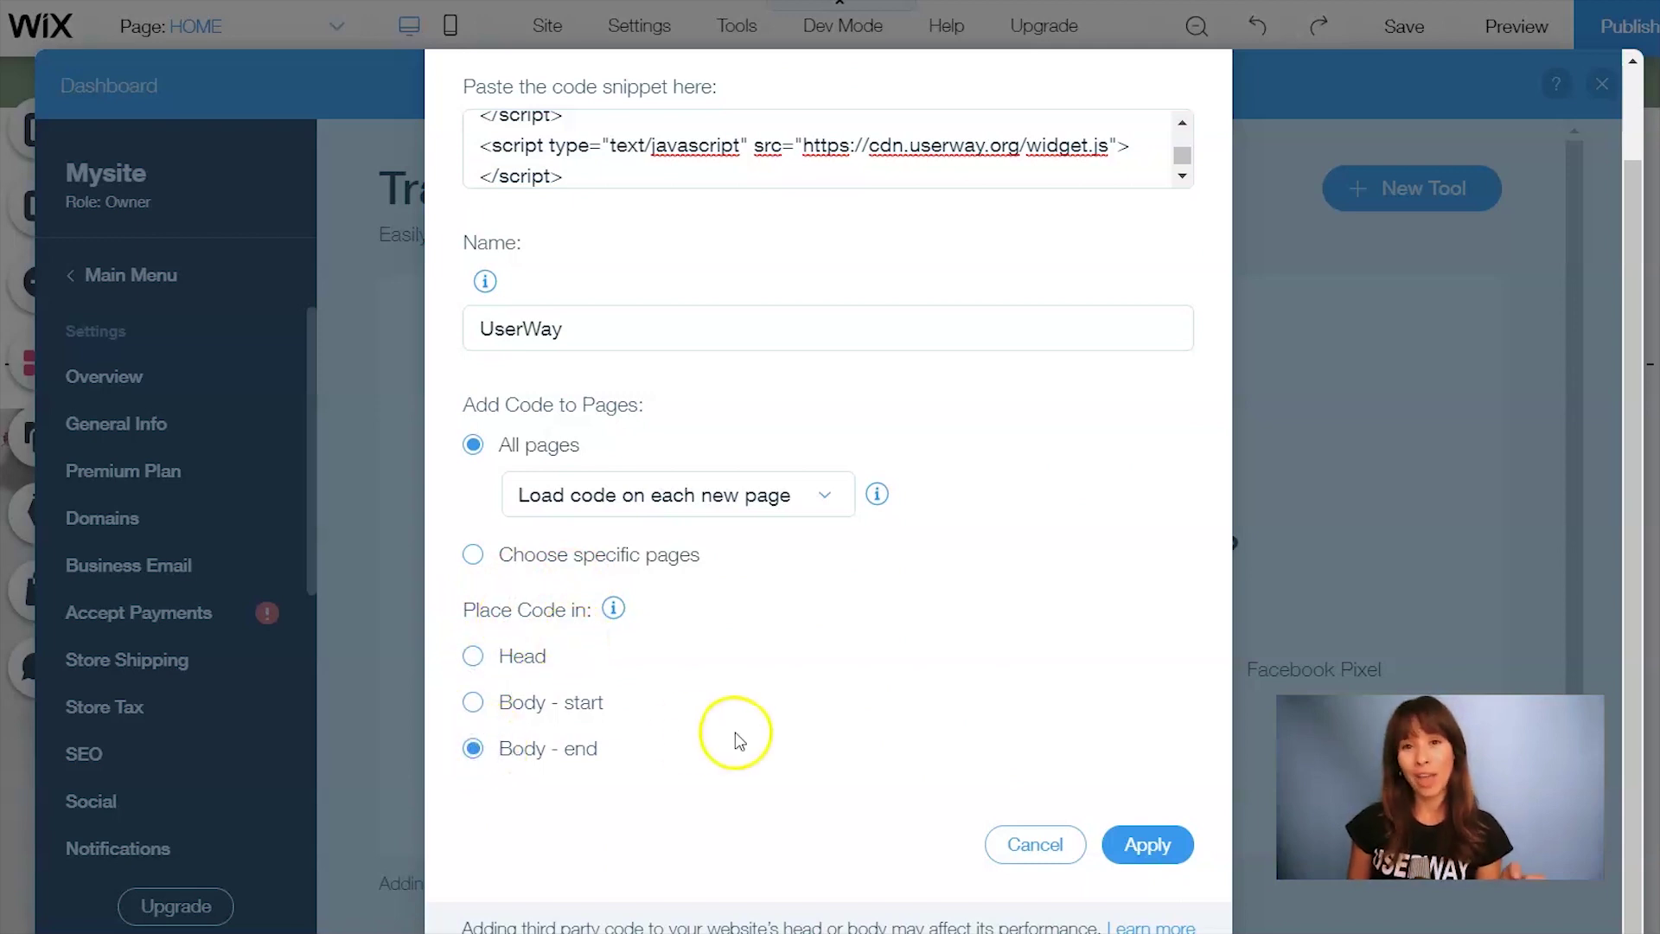
{"action": "left_click", "coordinate": [1147, 844]}
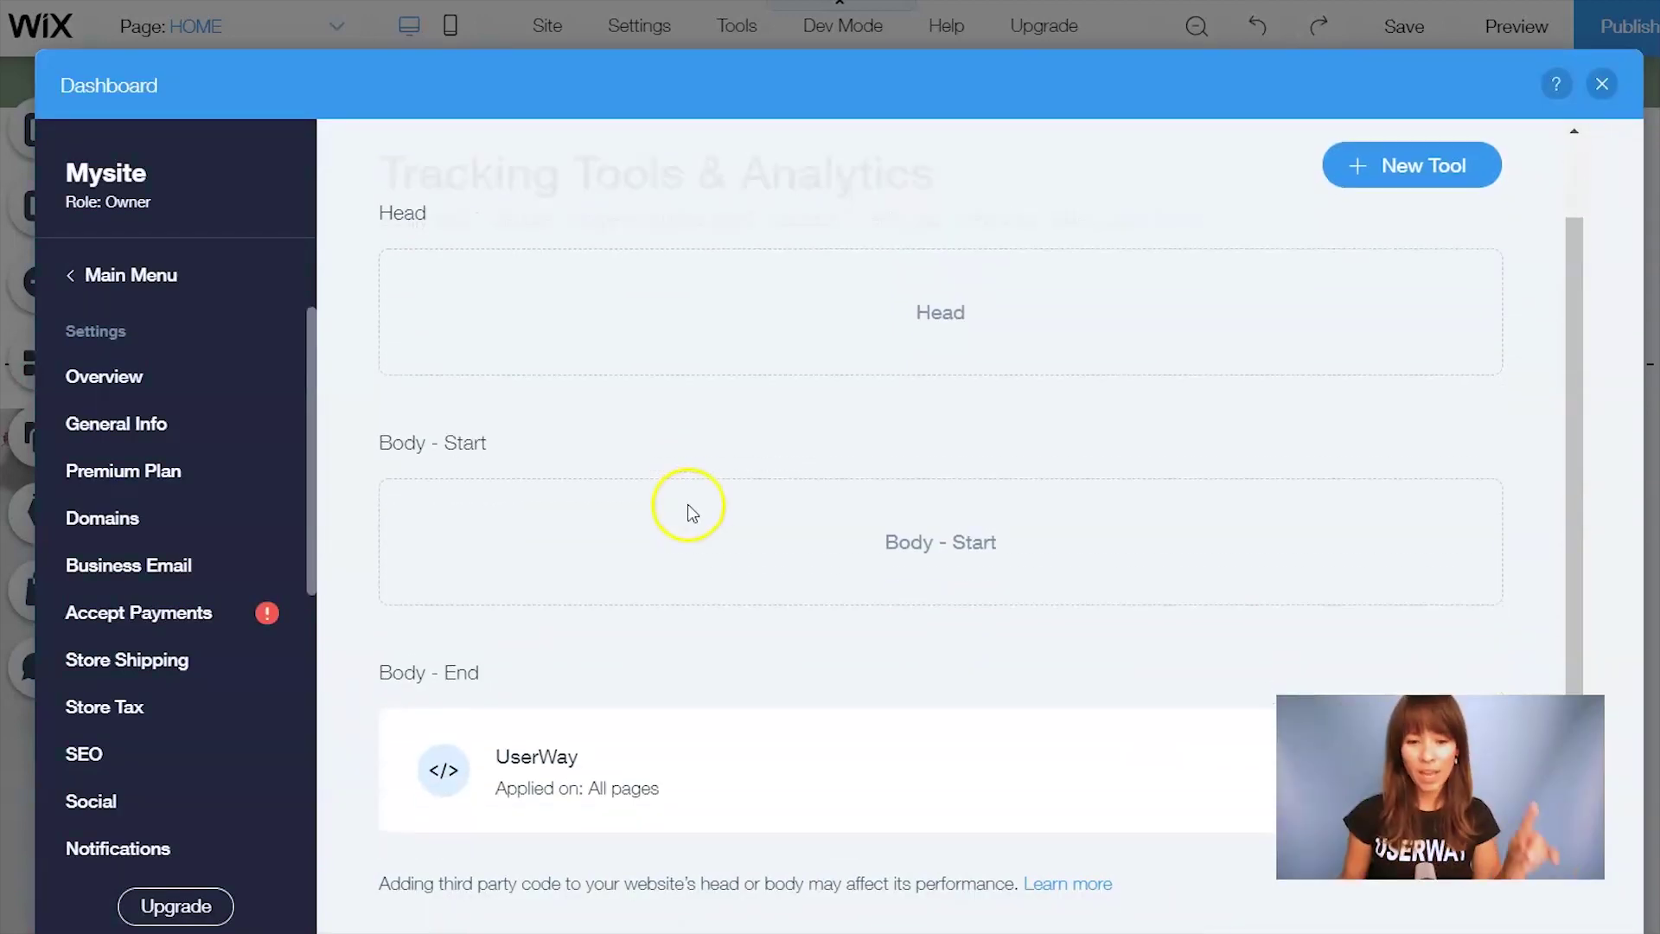
- Publish the site and show the UserWay Accessibility Menu working on the live FRAIS site
{"action": "left_click", "coordinate": [1601, 86]}
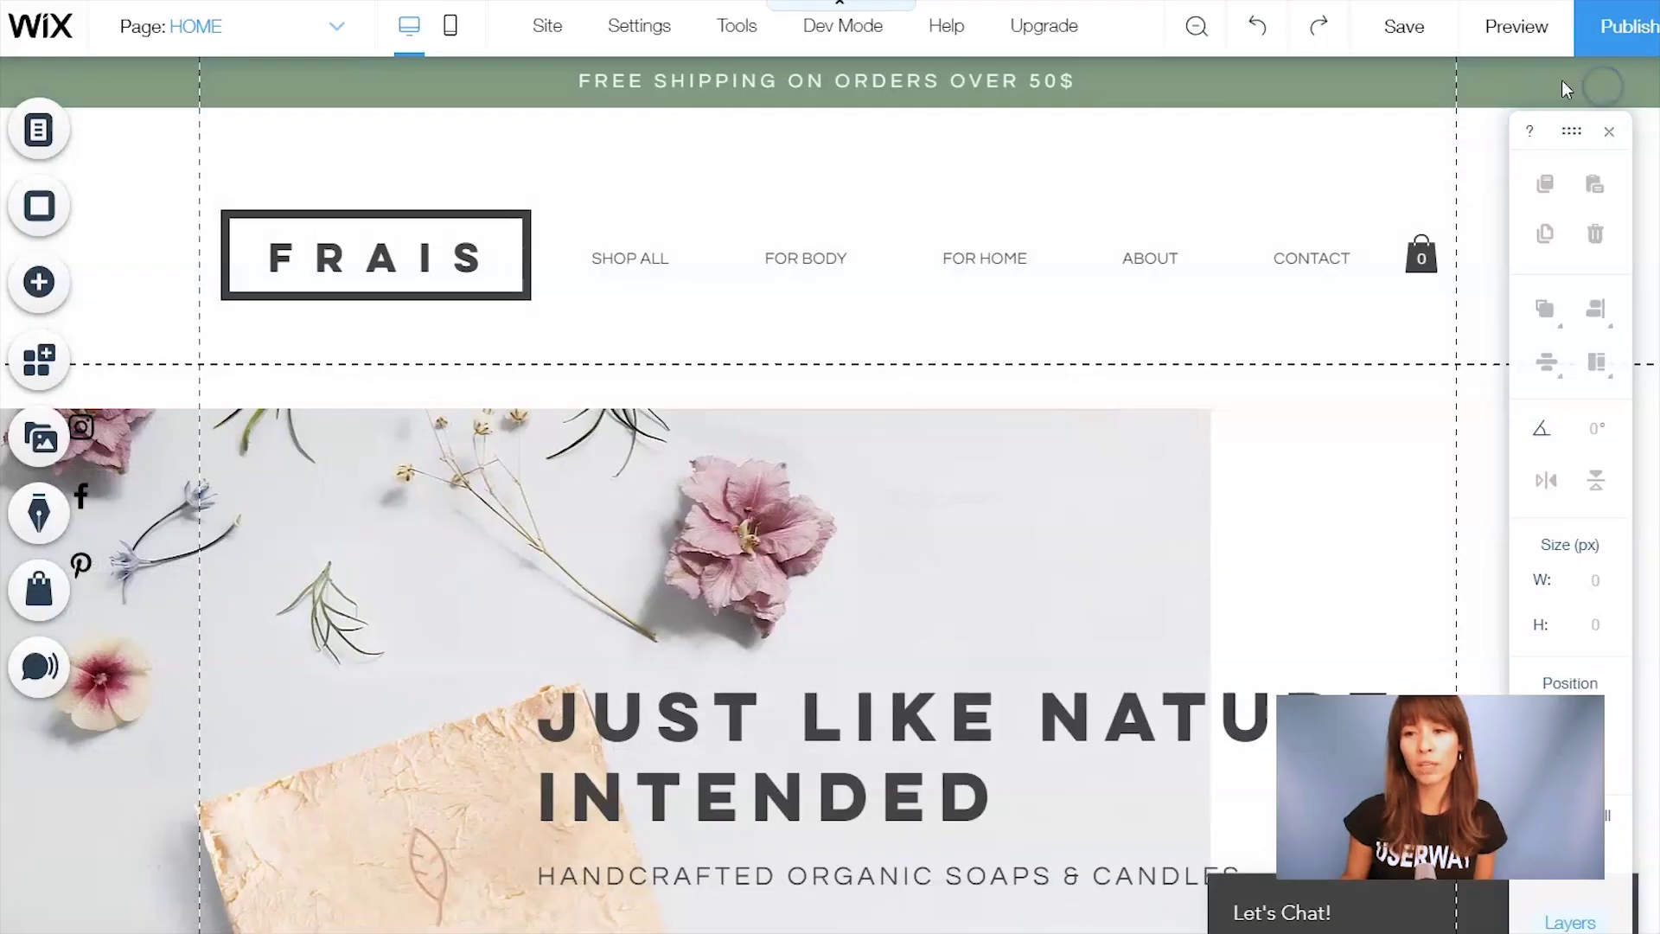
{"action": "left_click", "coordinate": [1618, 25]}
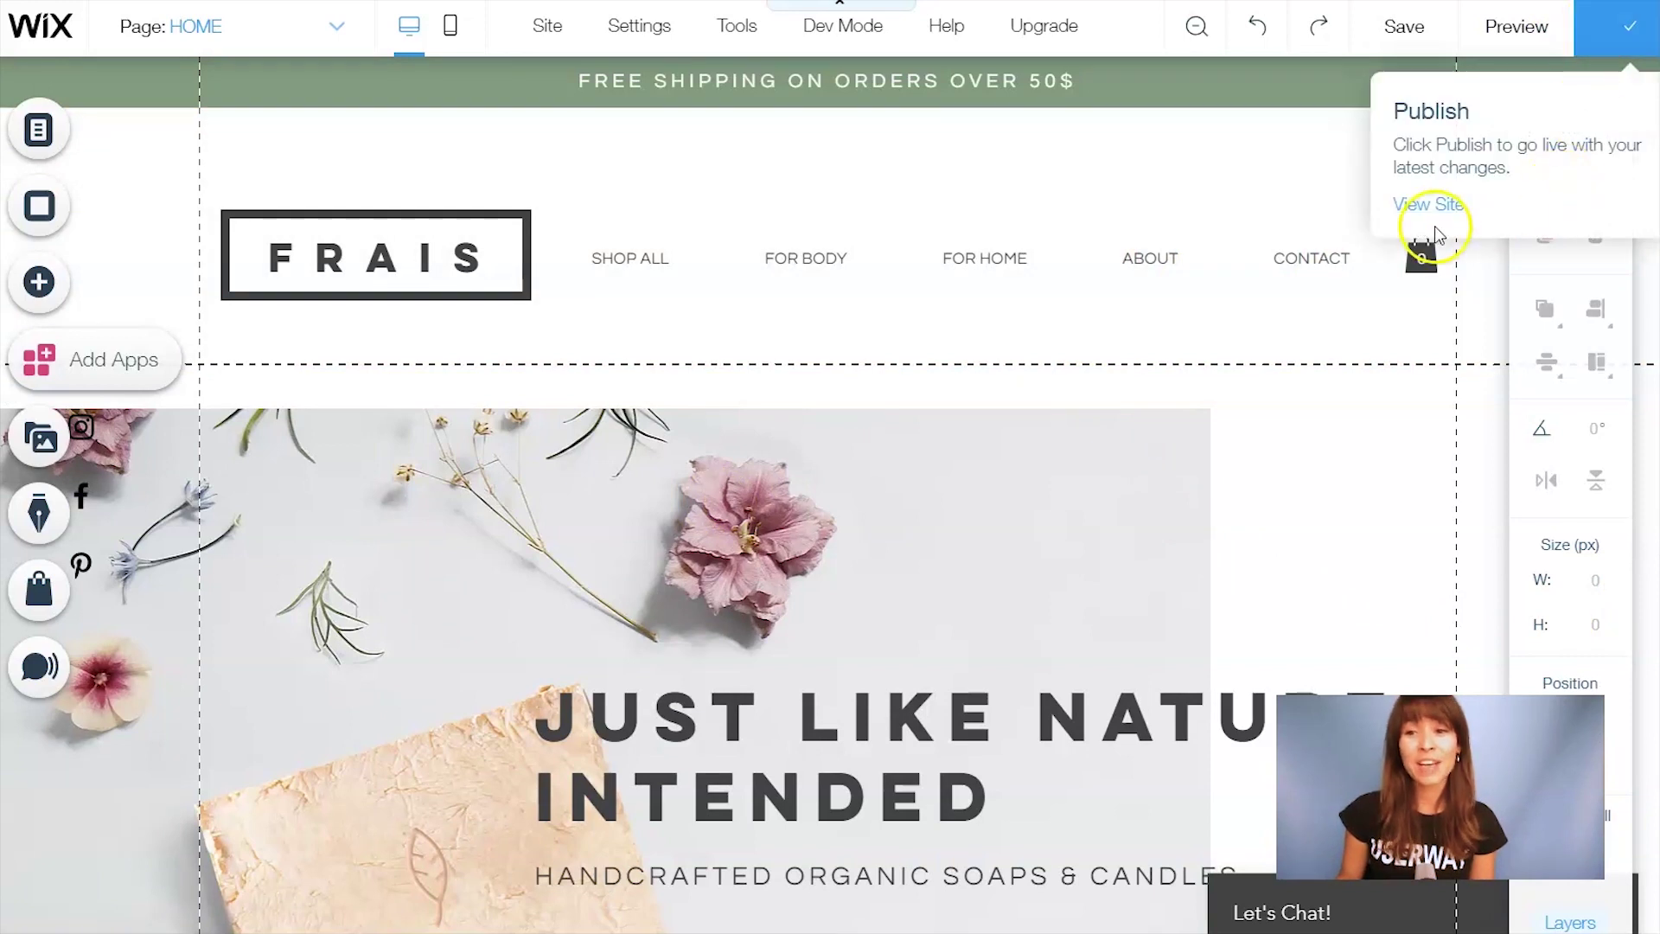
{"action": "left_click", "coordinate": [1427, 203]}
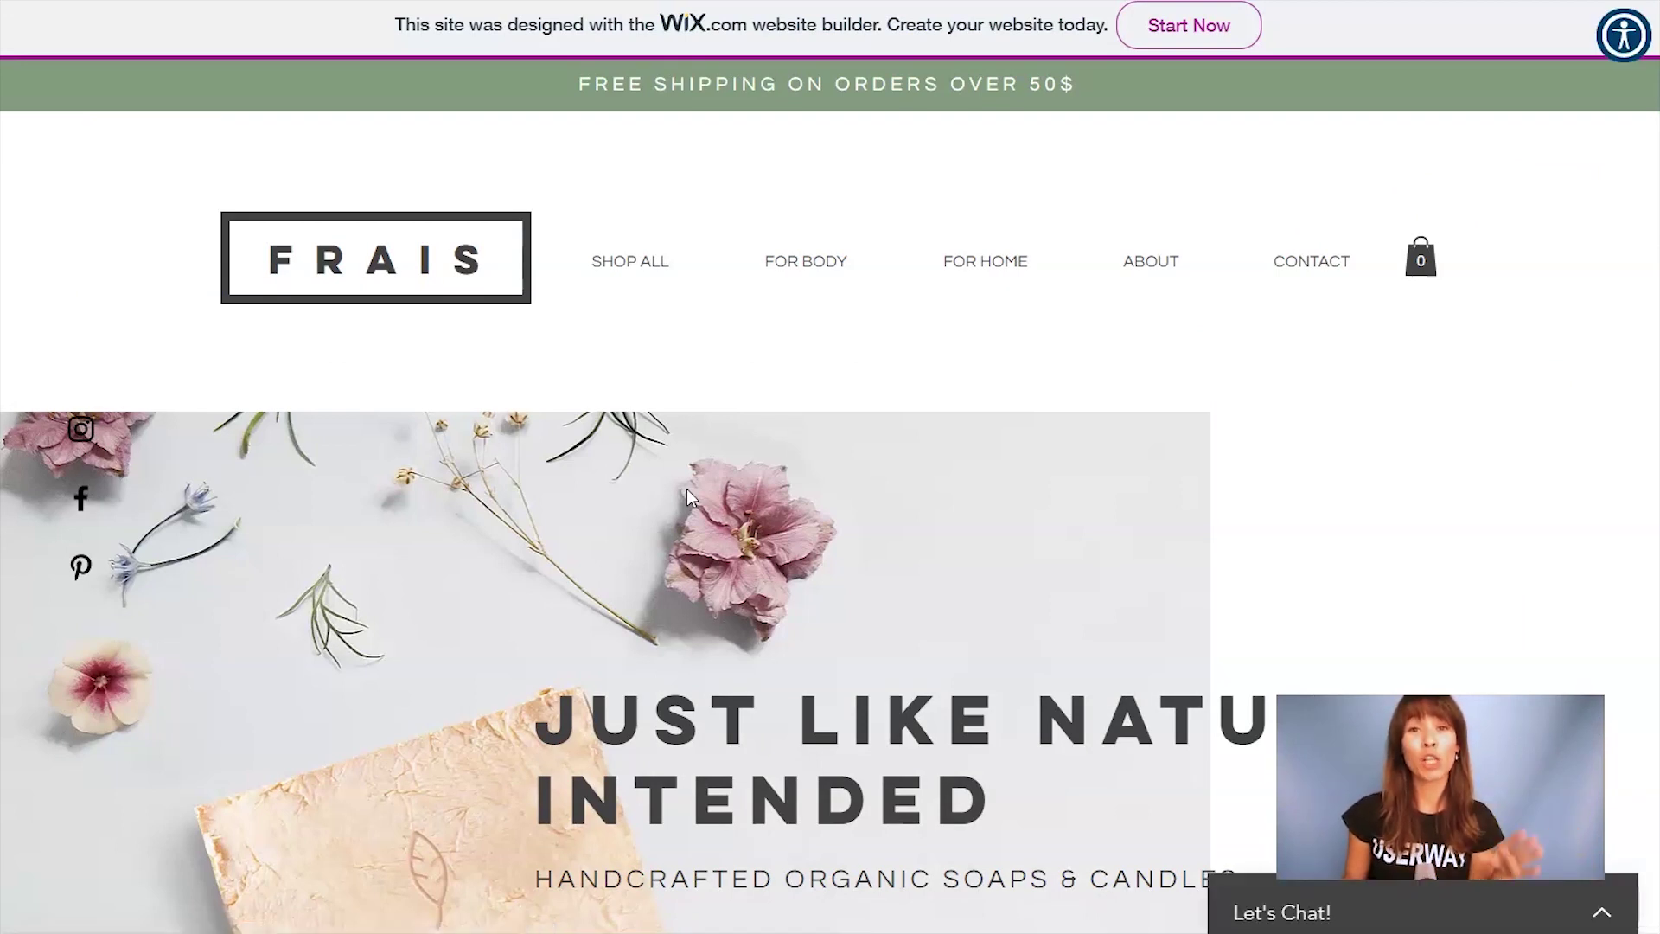
{"action": "left_click", "coordinate": [1619, 47]}
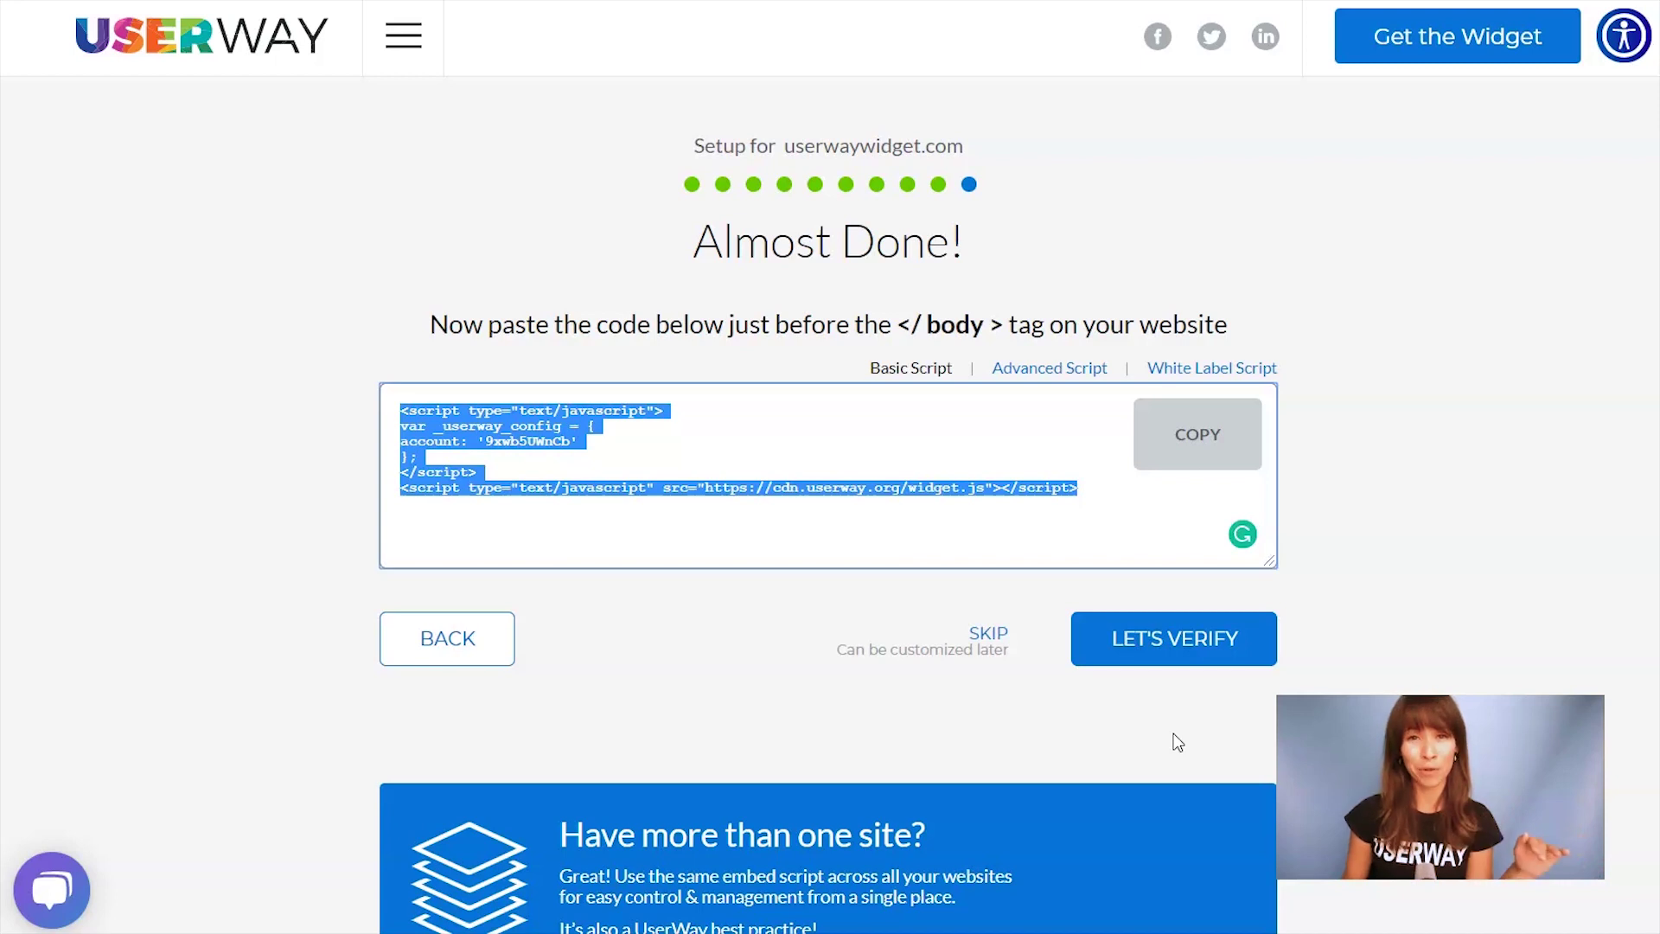
- Skip verification on Almost Done to reach the generated accessibility statement page
{"action": "left_click", "coordinate": [991, 639]}
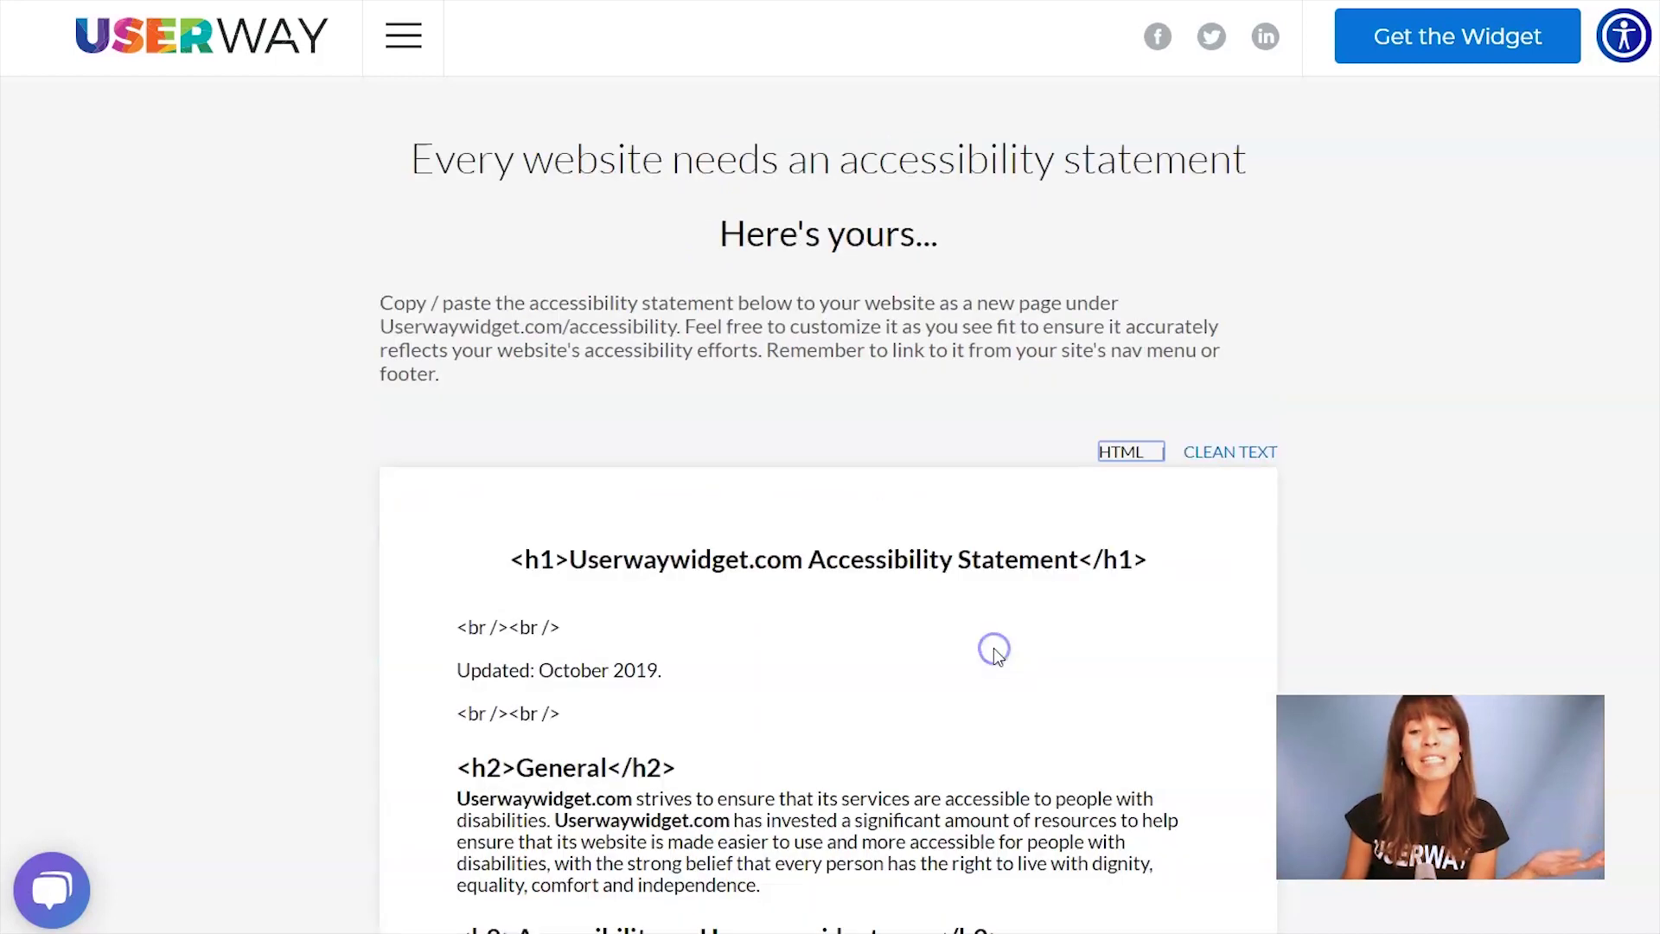
{"action": "left_click", "coordinate": [1528, 422]}
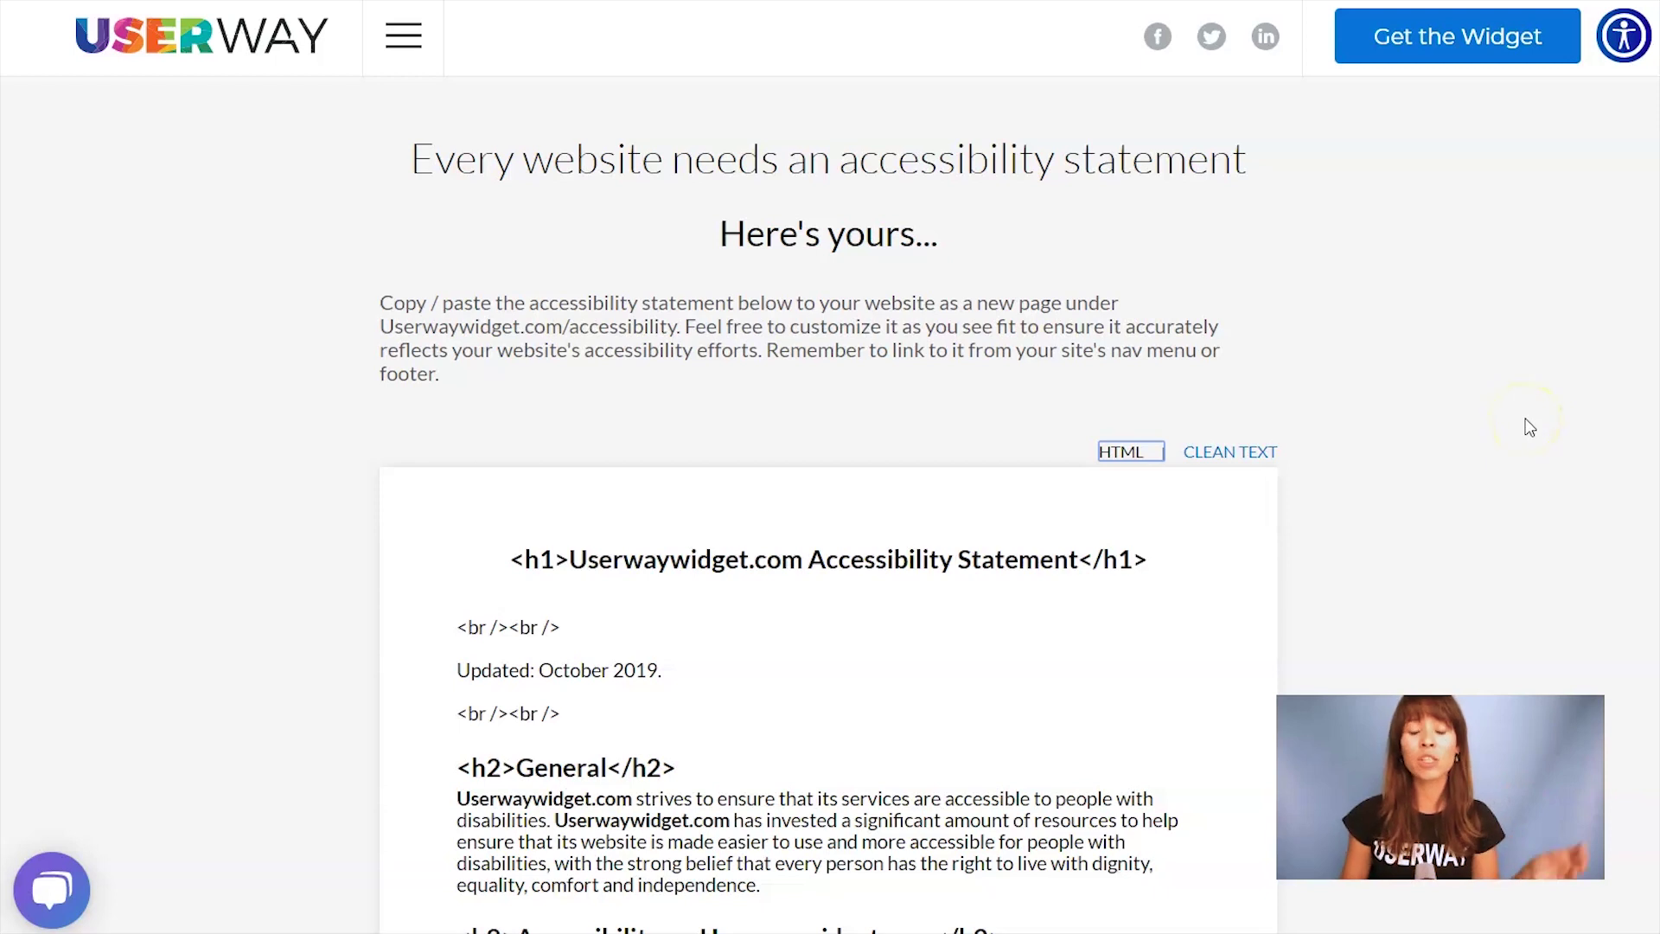